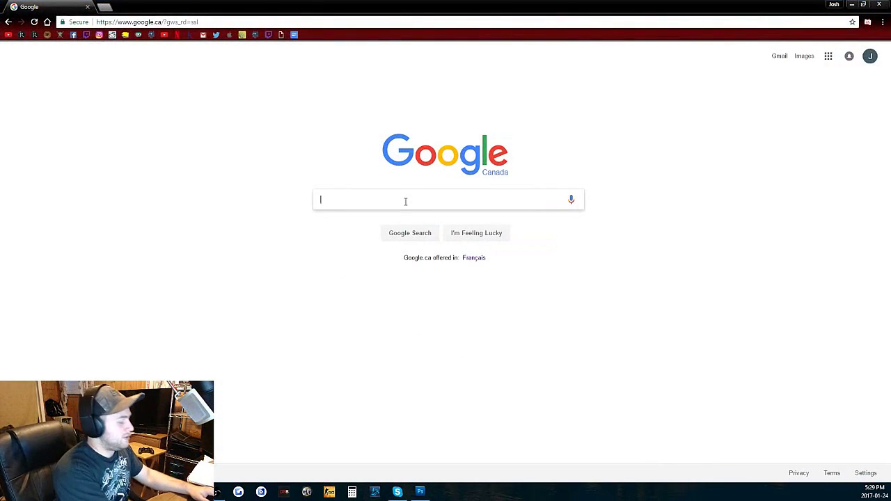
# Step: Search Google for 'obs' and open the Open Broadcaster Software home page
pyautogui.write('obs')
pyautogui.press('Return')
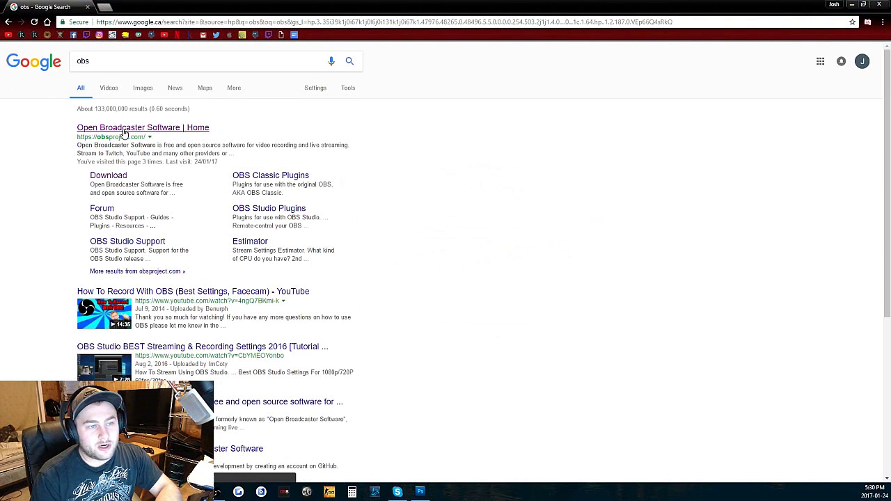
pyautogui.click(157, 133)
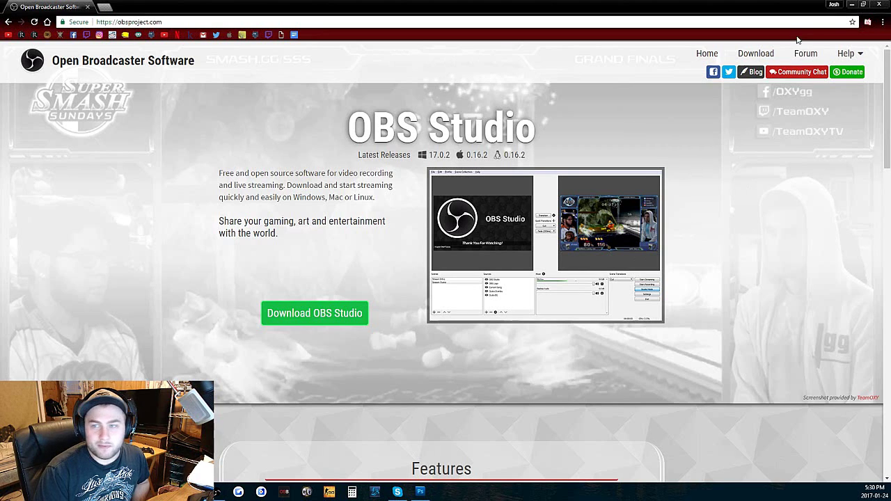
# Step: Review the OBS Classic 0.659b release on the download page, then minimize Chrome
pyautogui.click(760, 57)
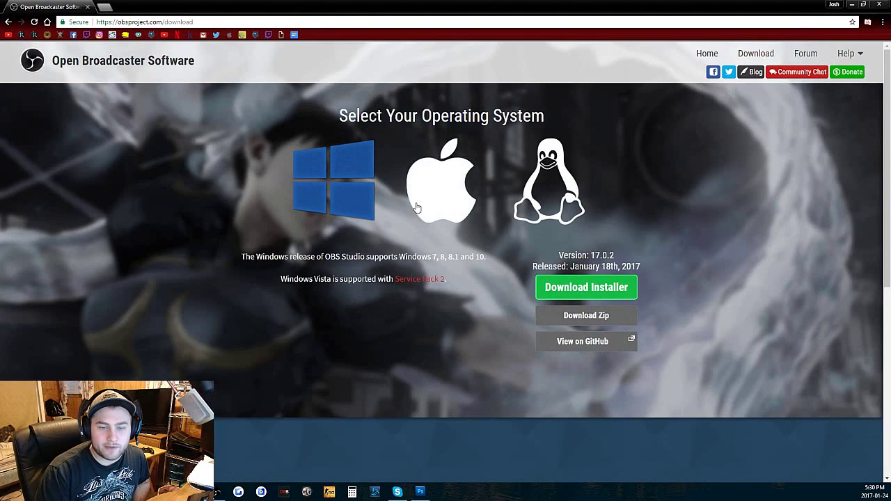
pyautogui.scroll(-5, 344, 324)
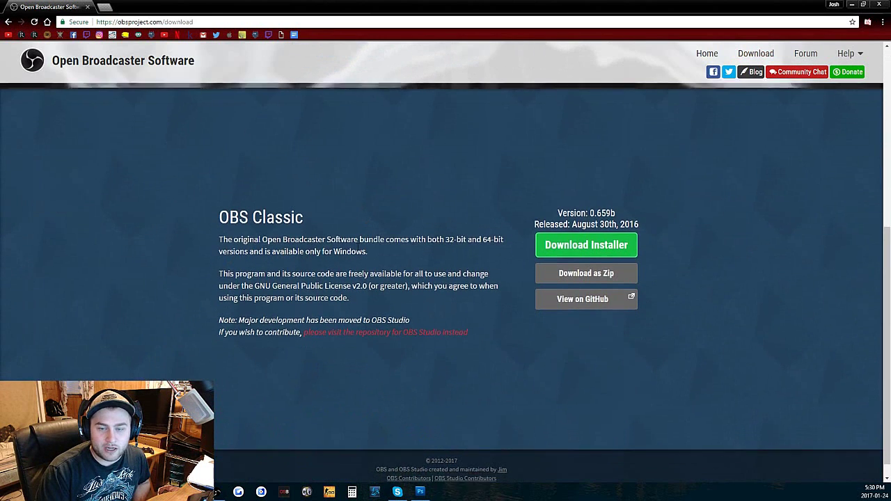
pyautogui.tripleClick(223, 201)
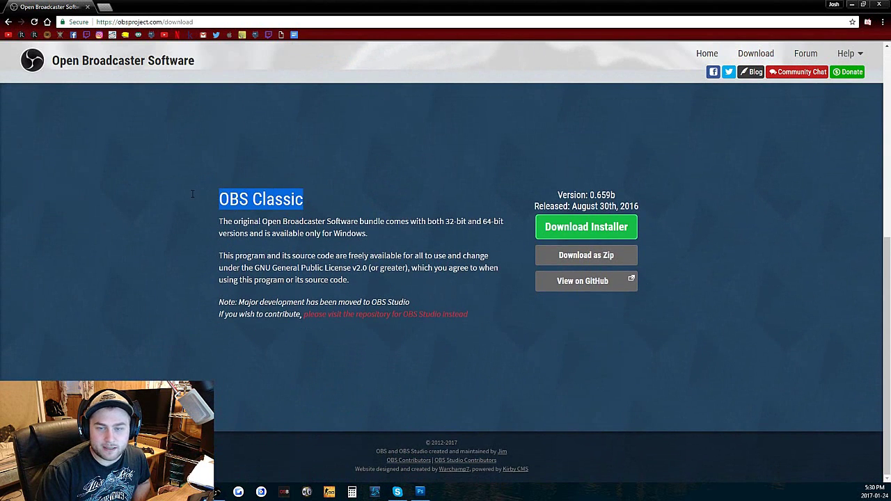
pyautogui.moveTo(634, 195); pyautogui.dragTo(556, 196)
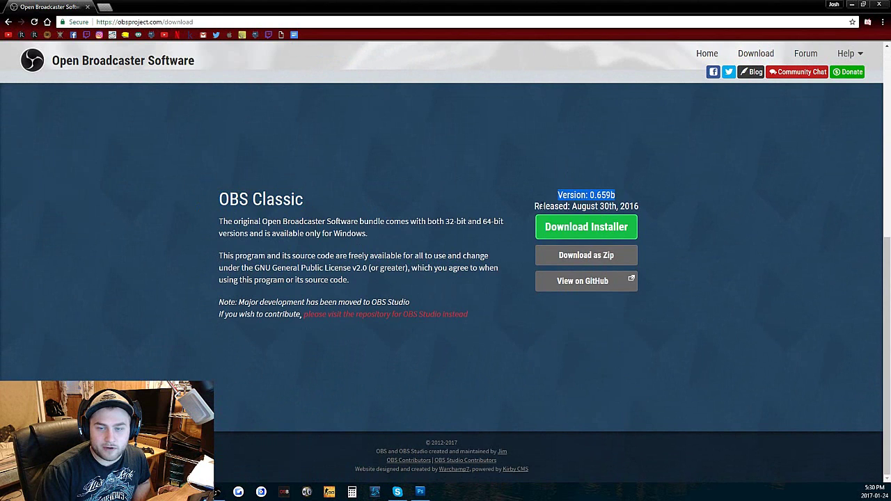
pyautogui.click(607, 252)
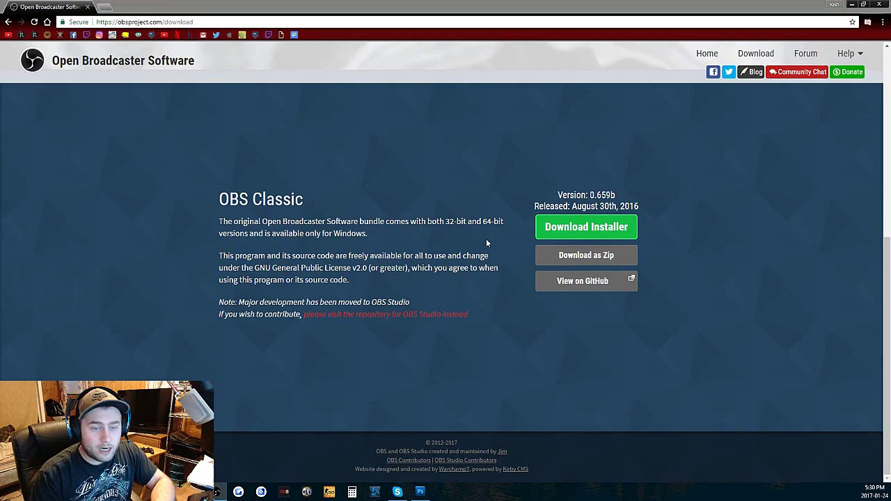
pyautogui.click(852, 5)
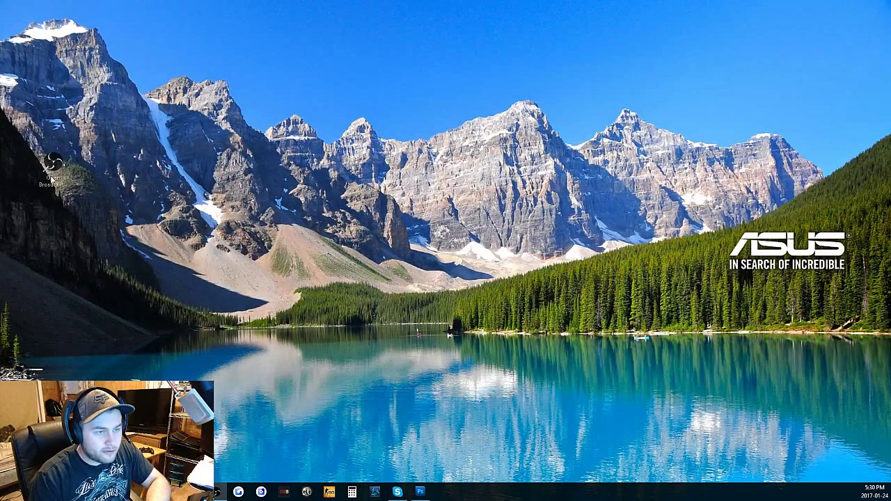
# Step: Launch OBS Classic from its desktop shortcut and open its Settings
pyautogui.doubleClick(52, 161)
pyautogui.moveTo(462, 115); pyautogui.dragTo(497, 132)
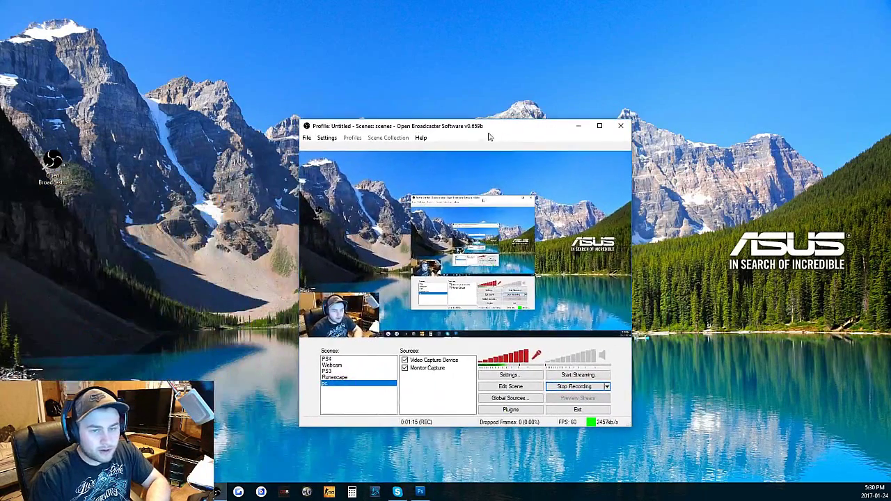
pyautogui.rightClick(55, 167)
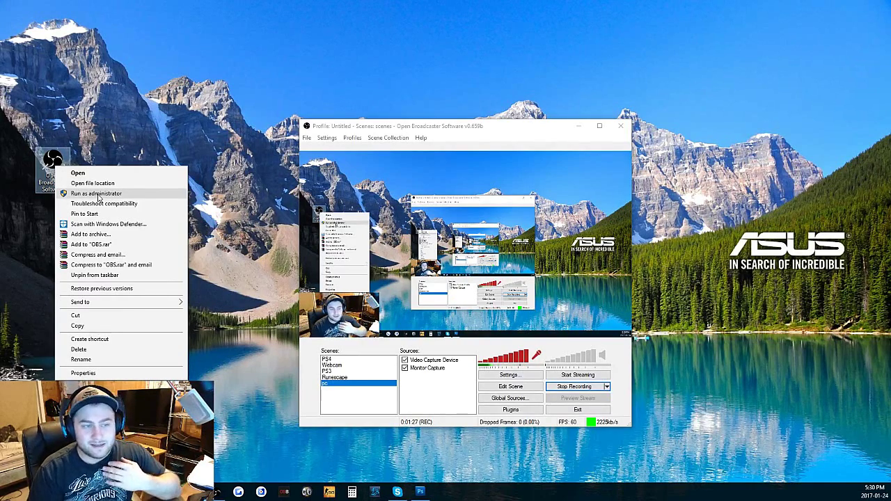
pyautogui.click(192, 132)
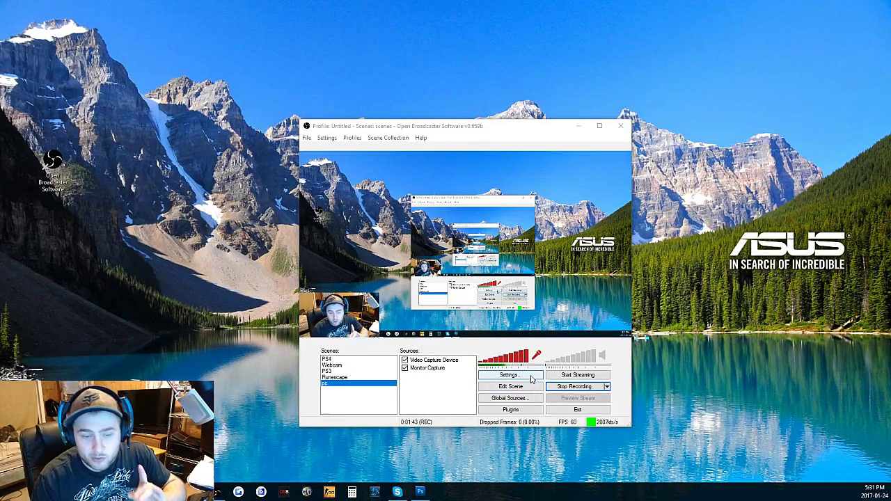
pyautogui.click(509, 375)
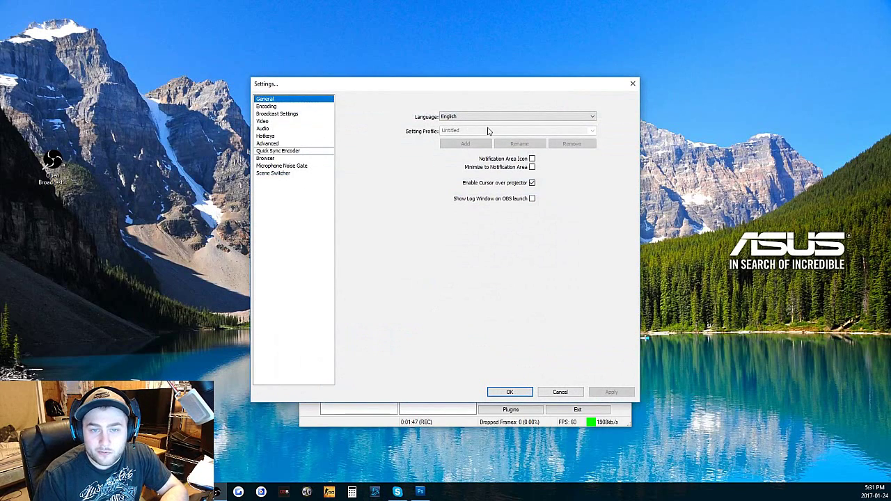
# Step: Check that the Encoding page keeps a max bitrate of 2200
pyautogui.click(281, 108)
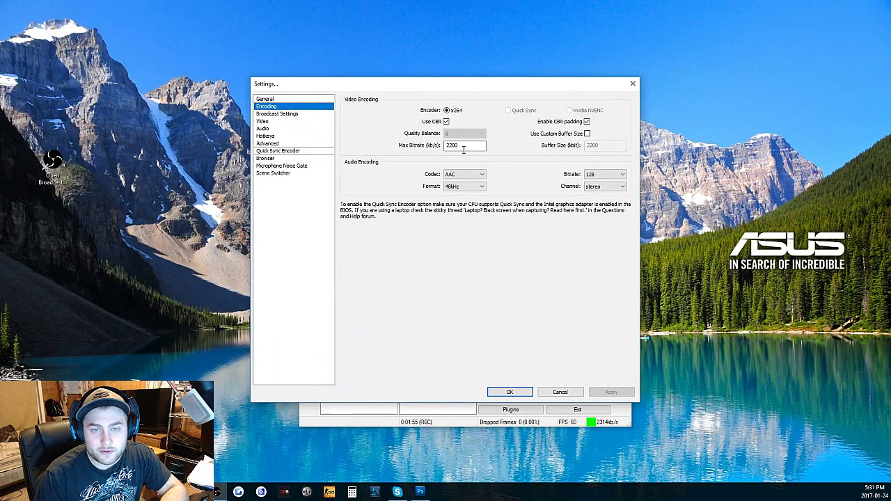
pyautogui.doubleClick(456, 144)
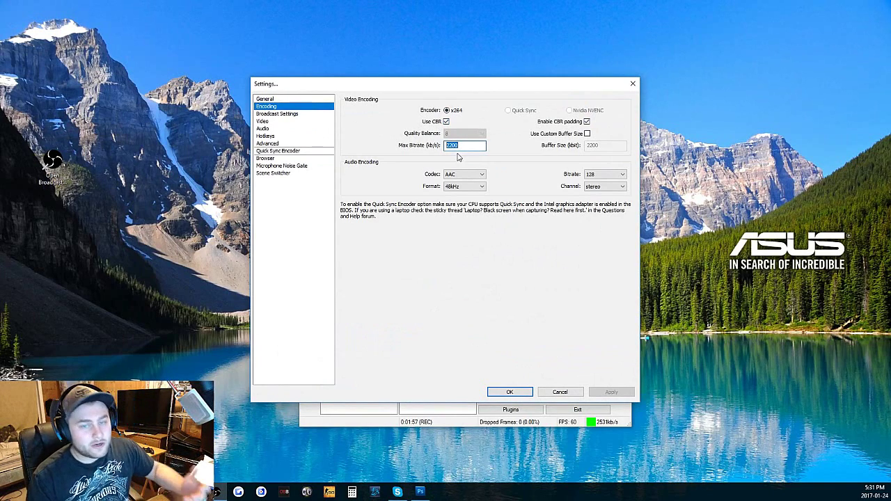
pyautogui.click(472, 147)
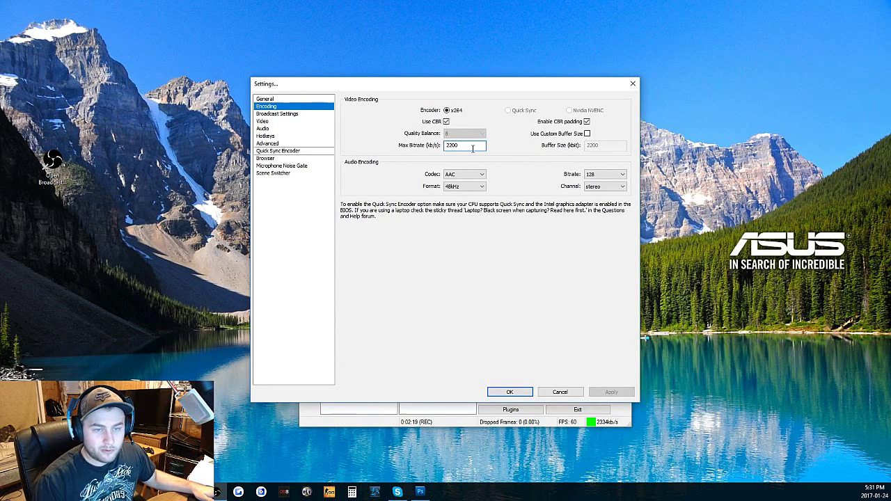
# Step: Keep audio at AAC, 128 bitrate and 48kHz, then move to Broadcast Settings
pyautogui.click(593, 176)
pyautogui.click(591, 175)
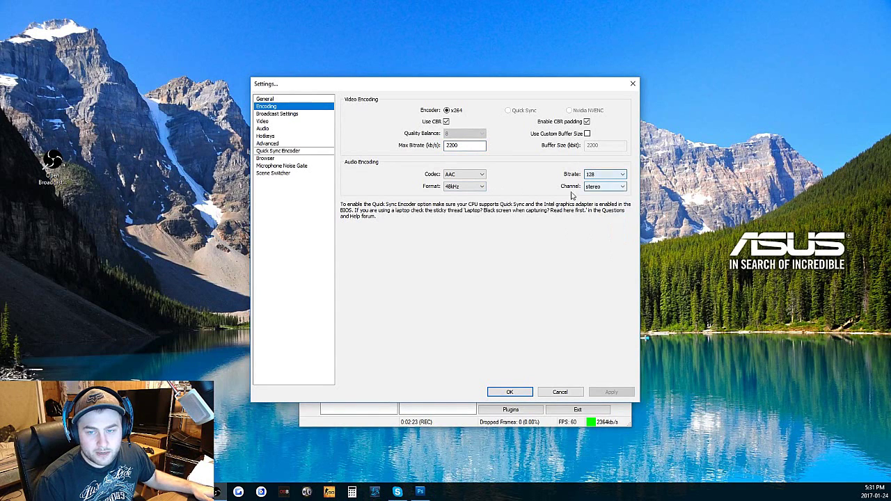
pyautogui.click(464, 174)
pyautogui.click(473, 175)
pyautogui.click(471, 186)
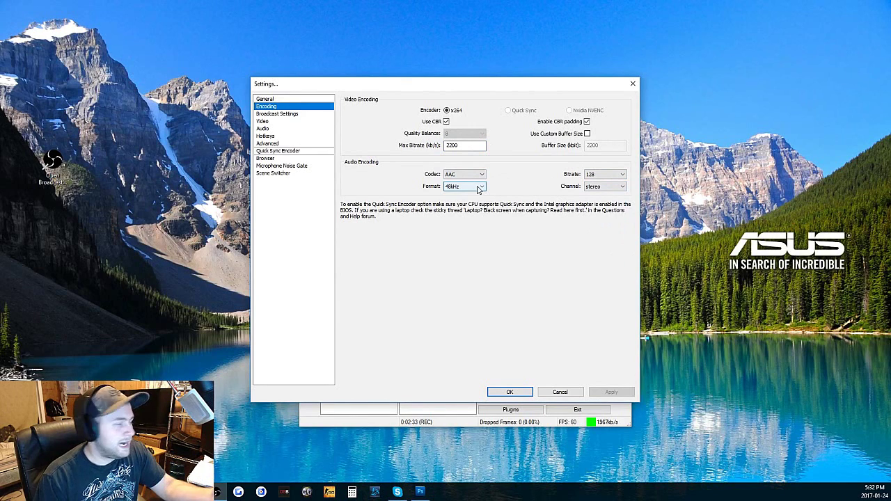
pyautogui.click(301, 116)
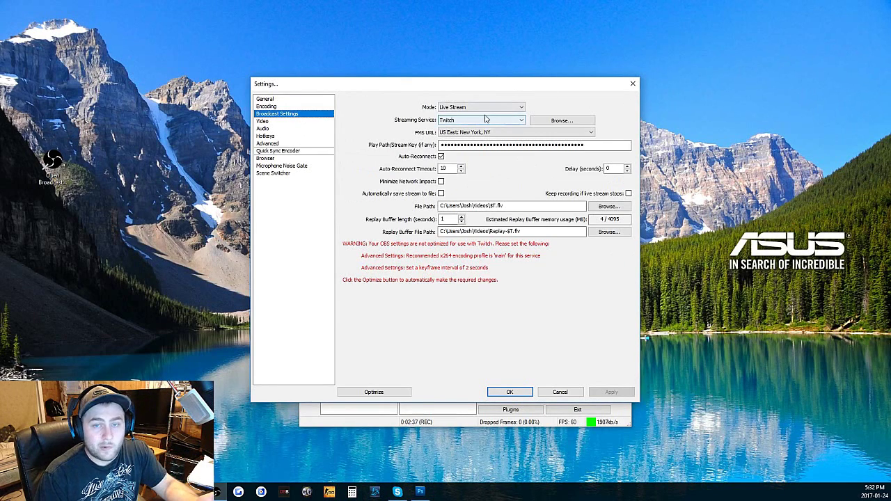
# Step: Set broadcasting to Live Stream on Twitch with the US East: New York, NY server
pyautogui.click(460, 107)
pyautogui.click(452, 115)
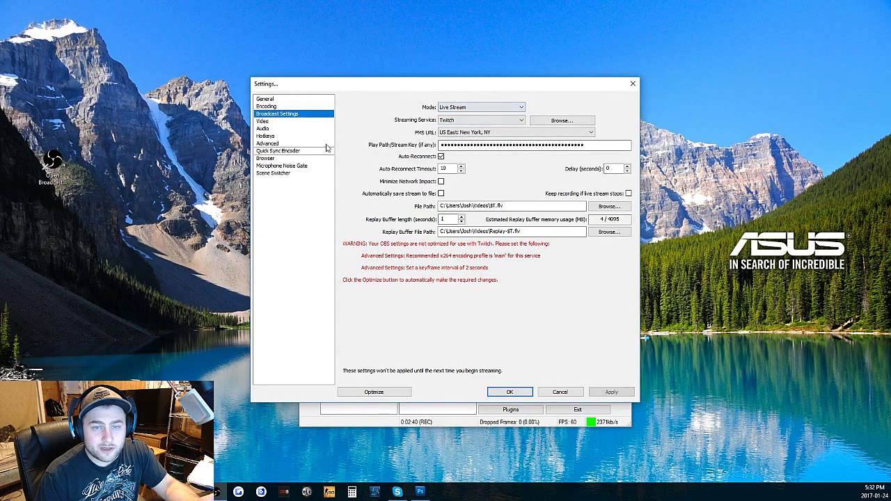
pyautogui.click(452, 120)
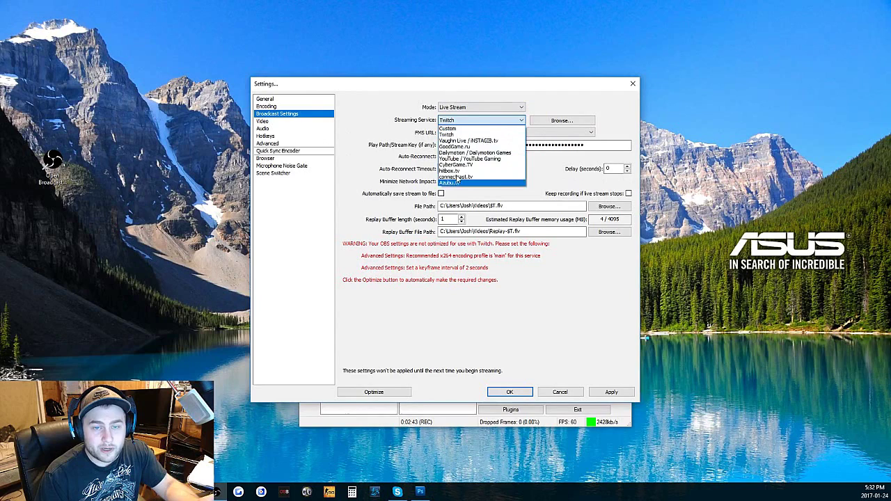
pyautogui.click(461, 135)
pyautogui.click(463, 133)
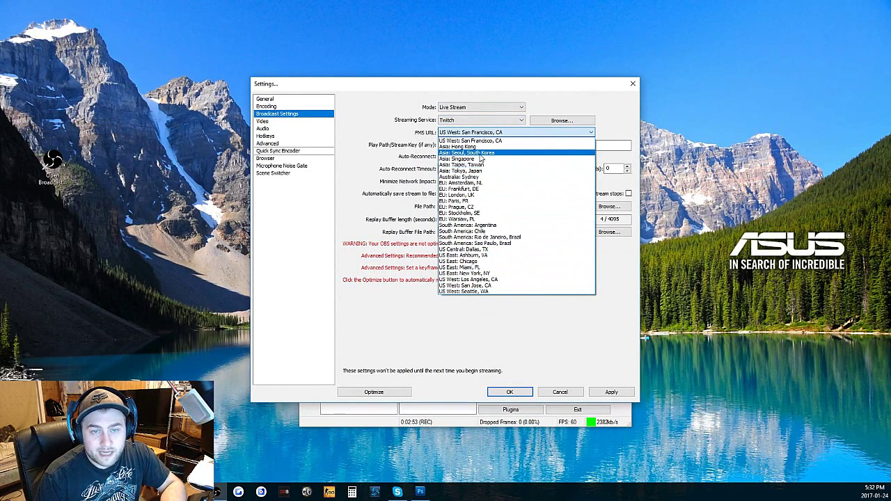
pyautogui.click(493, 275)
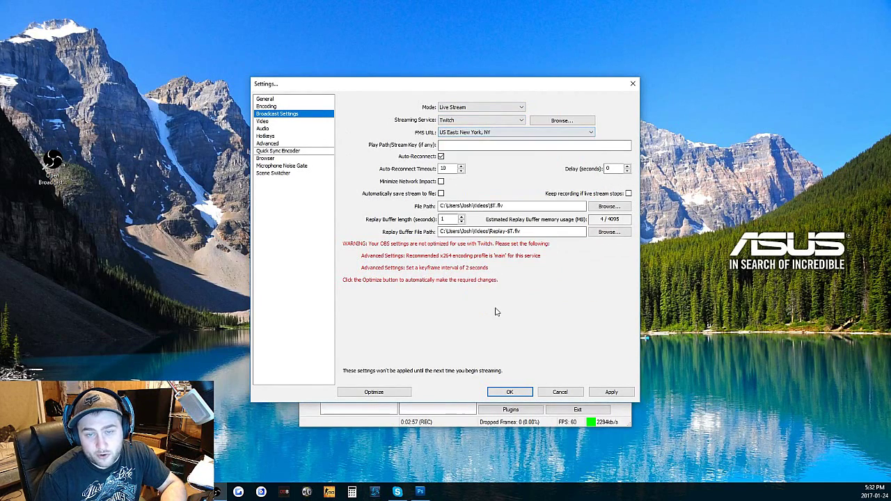
pyautogui.click(477, 145)
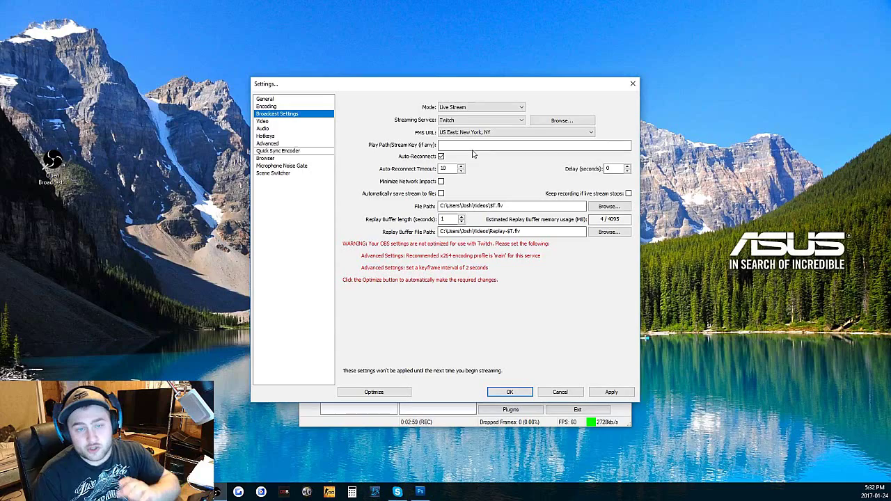
# Step: Go to the Twitch home page in the browser
pyautogui.hotkey('alt', 'Tab')
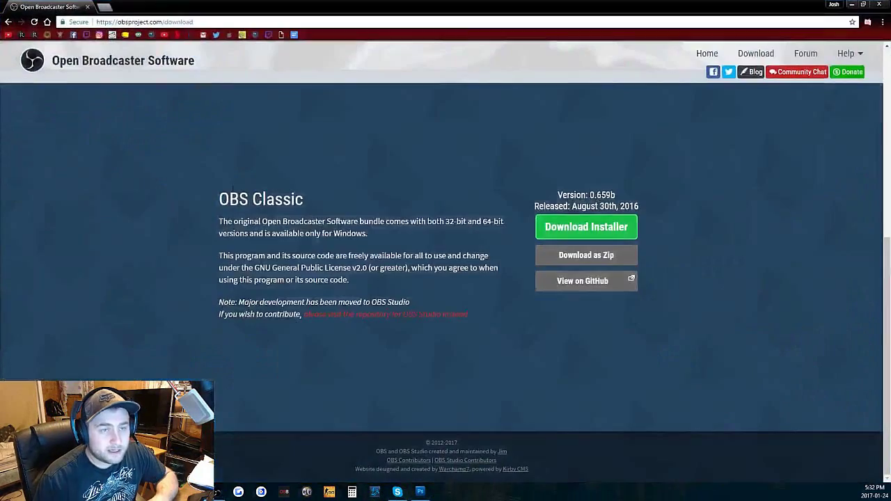
pyautogui.click(209, 22)
pyautogui.write('twitch.tv/joshmarksman')
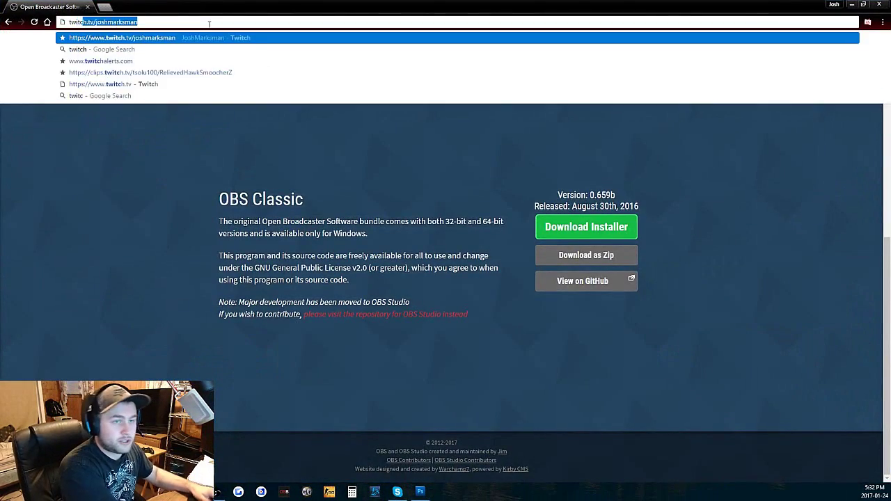
pyautogui.press('Return')
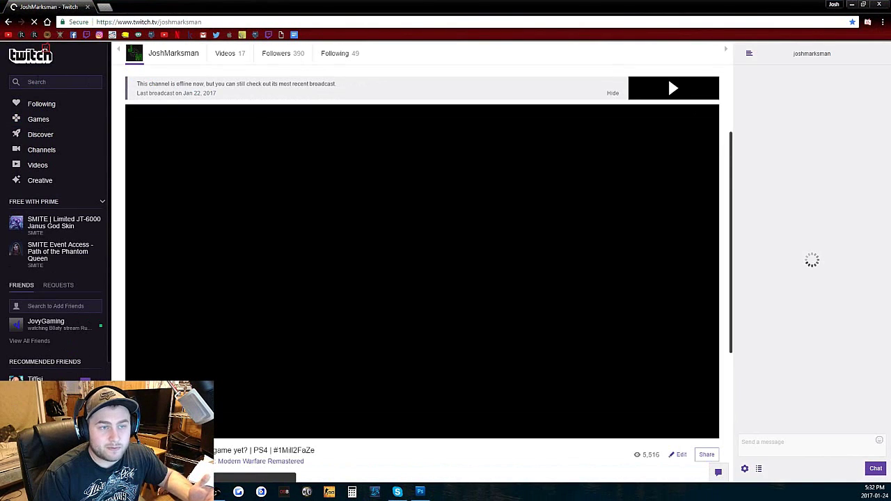
pyautogui.click(39, 68)
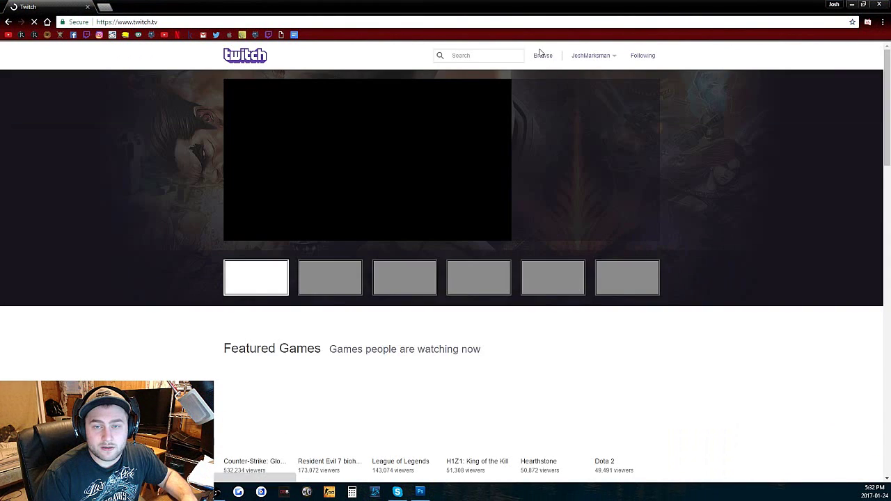
# Step: Open the channel Dashboard from the Twitch account menu
pyautogui.click(597, 56)
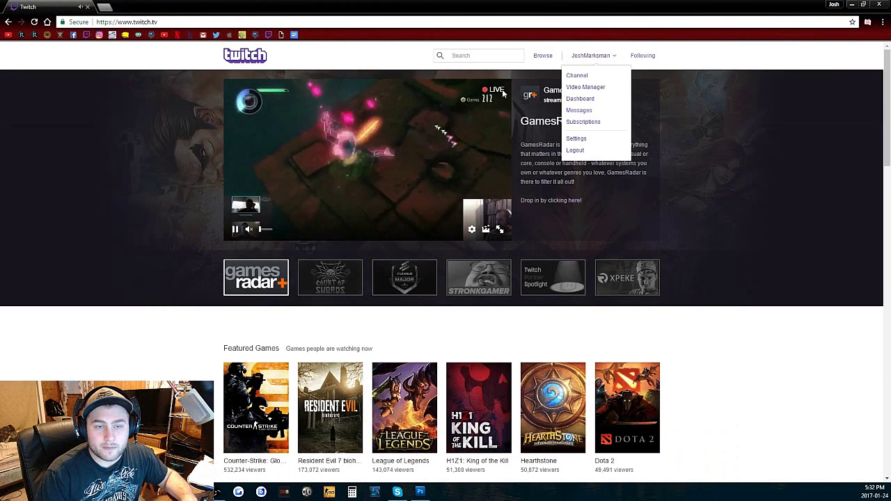
pyautogui.click(602, 56)
pyautogui.click(602, 55)
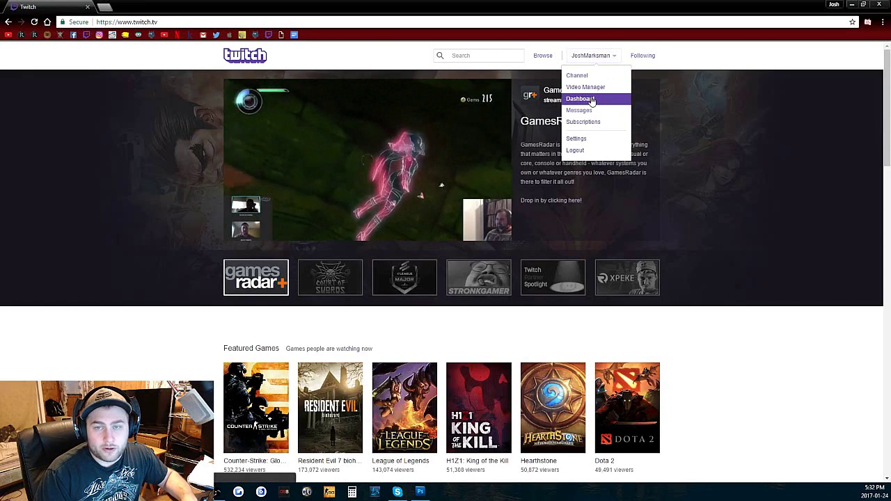
pyautogui.click(580, 99)
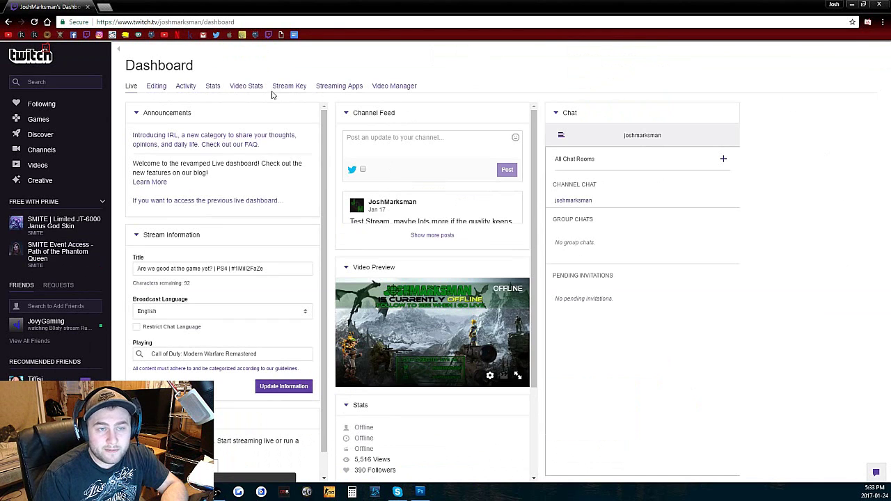
# Step: Open the Stream Key tab, reveal the key warning, and minimize Chrome
pyautogui.click(293, 89)
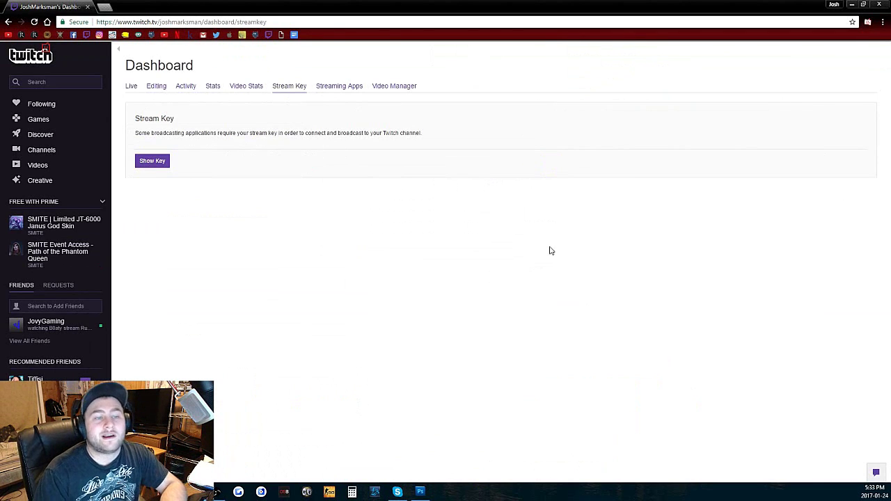
pyautogui.click(152, 161)
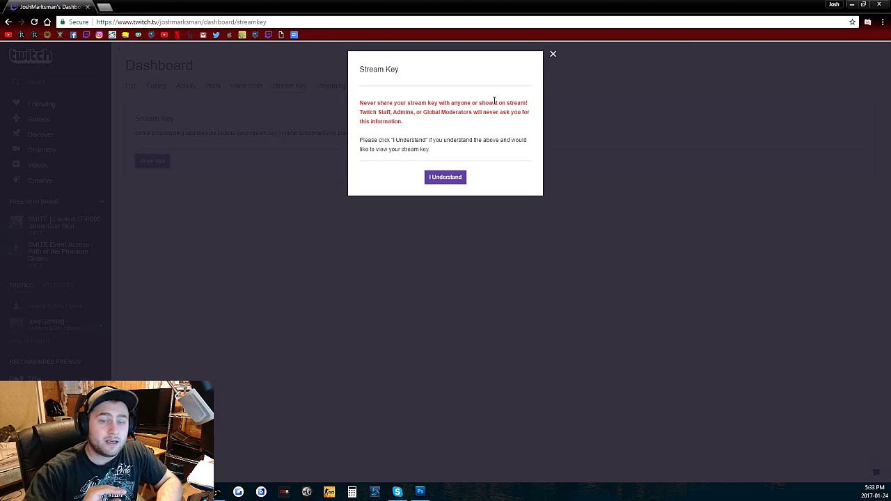
pyautogui.click(854, 6)
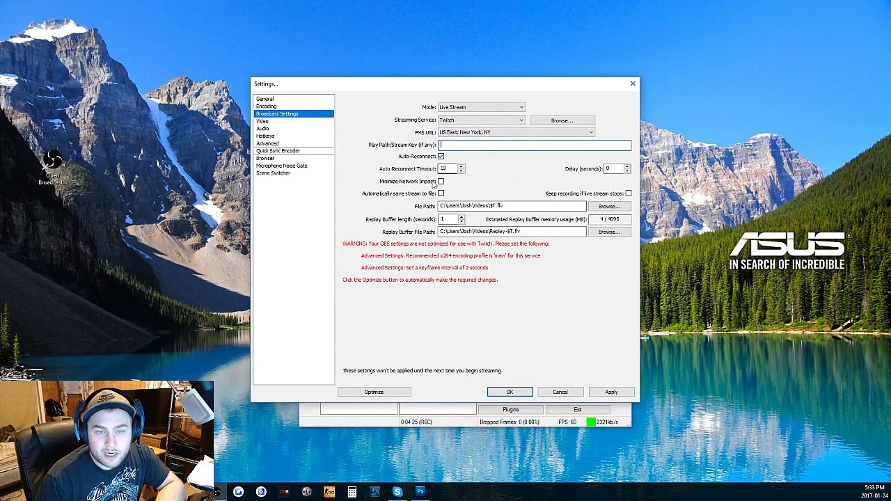
# Step: Change the stream Delay (seconds) value to 50
pyautogui.doubleClick(608, 169)
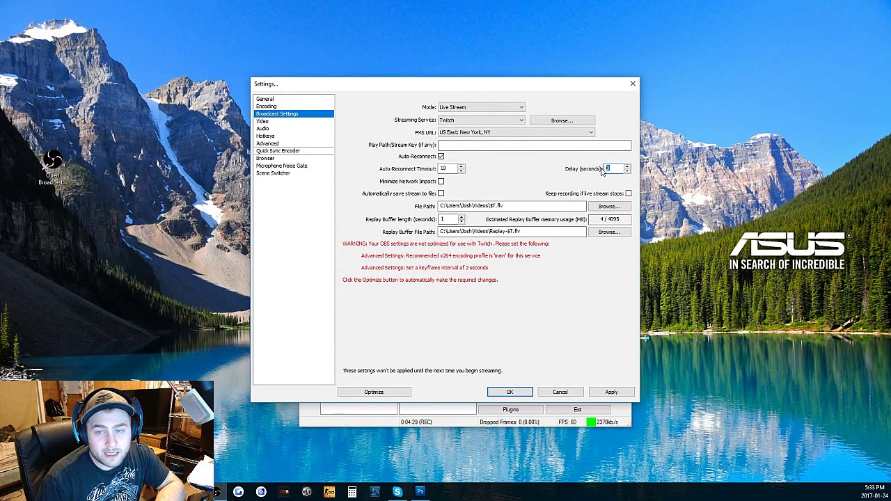
pyautogui.write('5000')
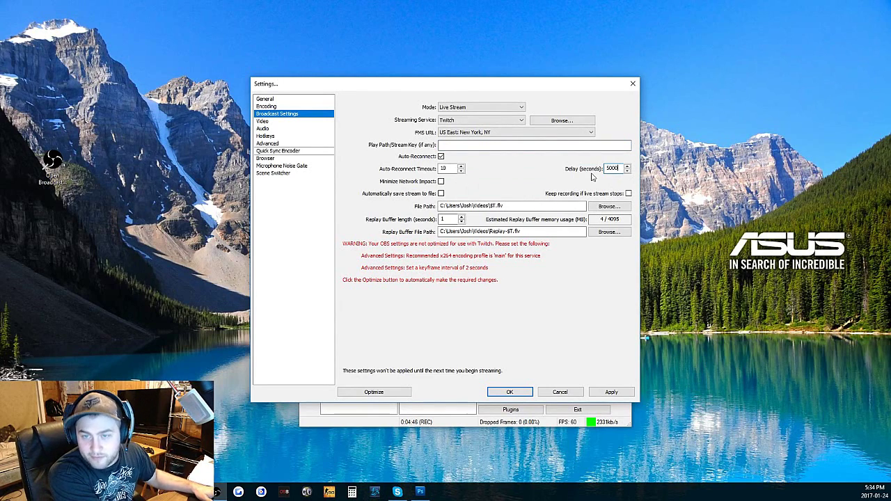
pyautogui.press('BackSpace')
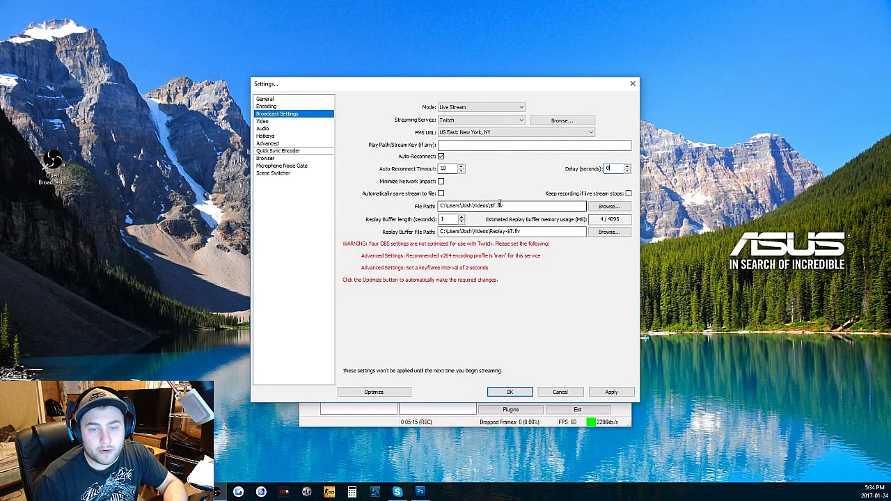
# Step: Review the recording and replay buffer paths in Videos, then go to the Video page
pyautogui.doubleClick(437, 206)
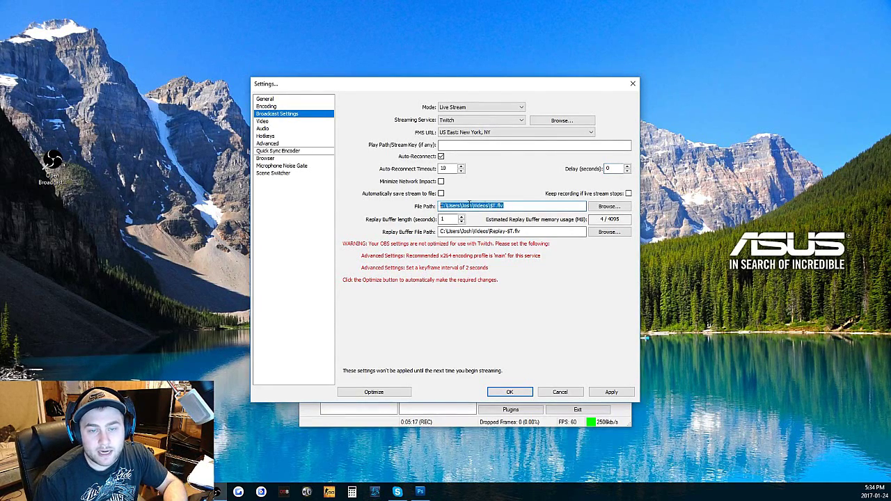
pyautogui.moveTo(515, 205); pyautogui.dragTo(489, 205)
pyautogui.click(477, 205)
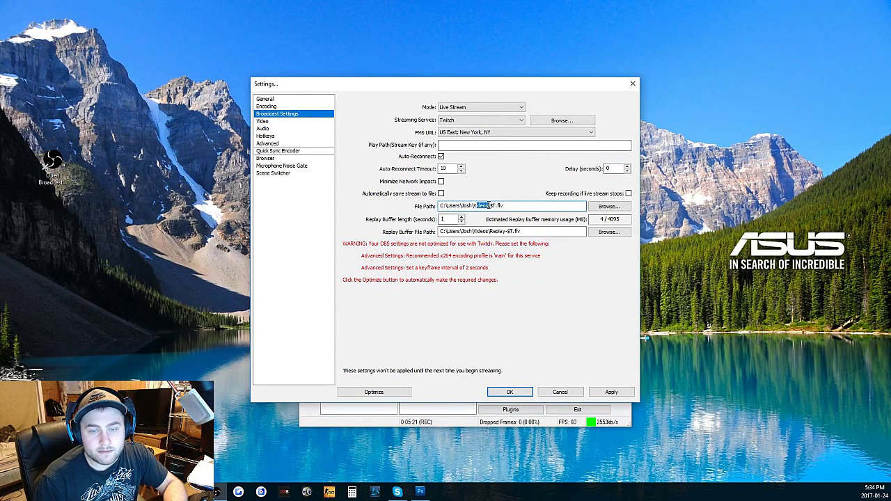
pyautogui.click(506, 206)
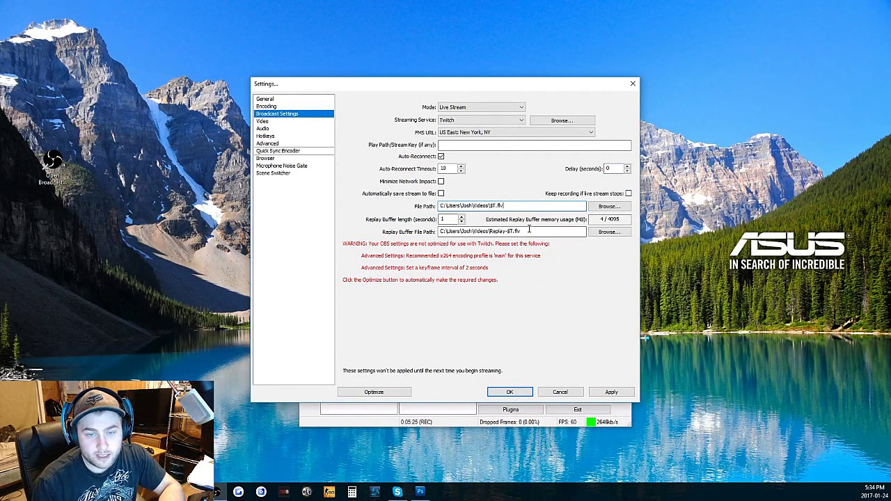
pyautogui.doubleClick(529, 230)
pyautogui.click(443, 231)
pyautogui.moveTo(522, 231); pyautogui.dragTo(437, 231)
pyautogui.moveTo(506, 83); pyautogui.dragTo(403, 47)
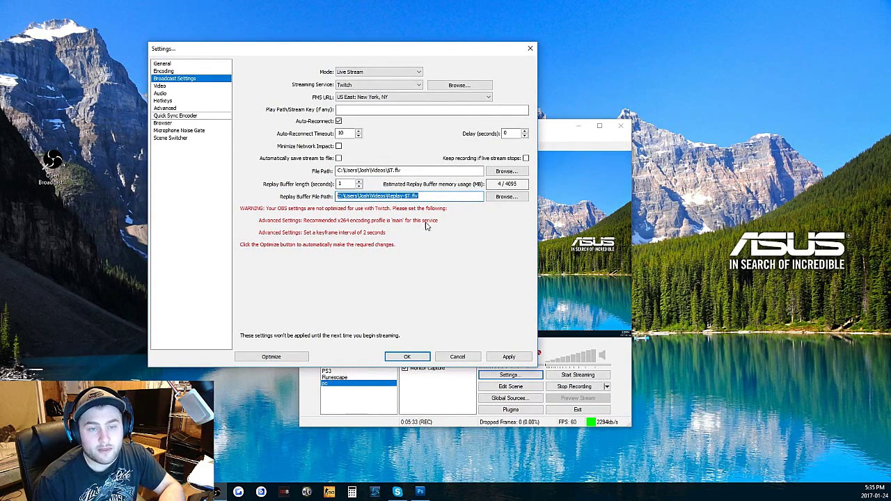
pyautogui.moveTo(313, 48); pyautogui.dragTo(459, 61)
pyautogui.click(325, 99)
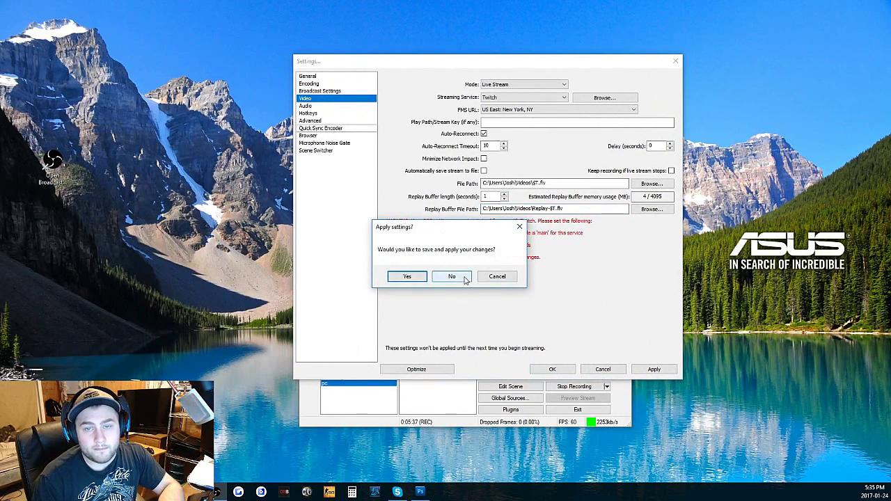
# Step: Decline applying broadcast changes and keep AMD Radeon R9 370 as the video adapter
pyautogui.click(461, 276)
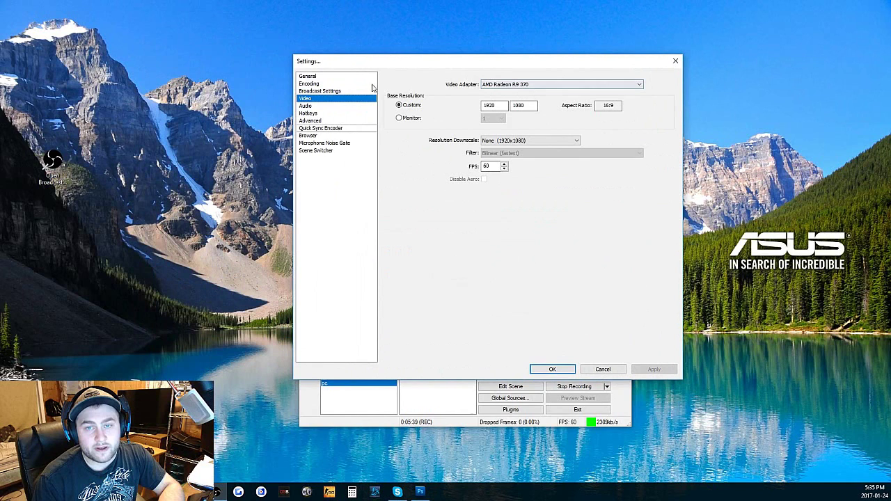
pyautogui.click(519, 85)
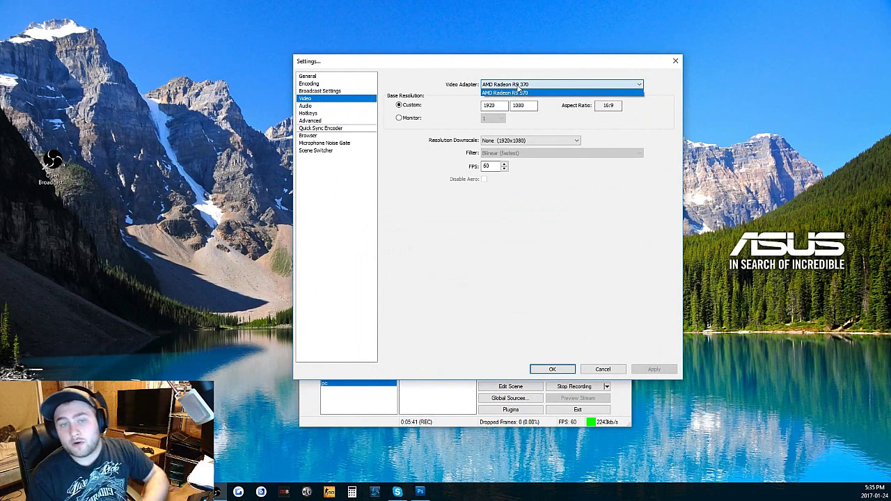
pyautogui.click(350, 97)
pyautogui.click(527, 84)
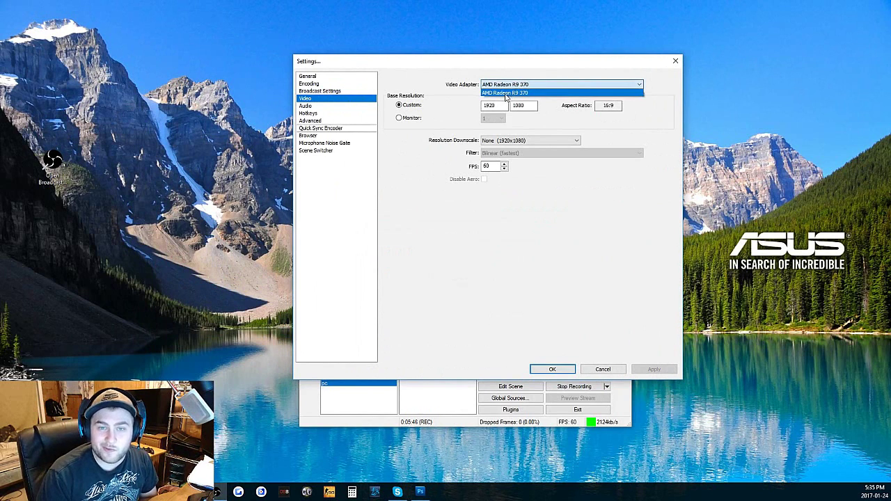
pyautogui.click(469, 100)
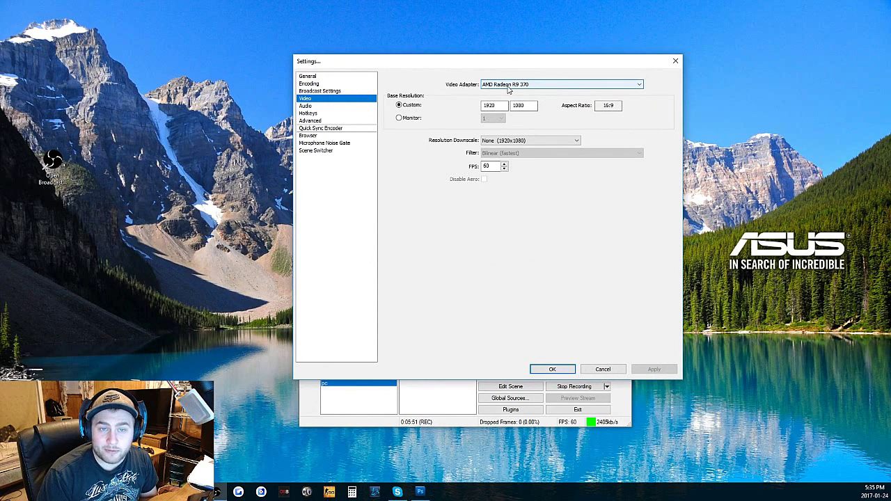
pyautogui.doubleClick(519, 105)
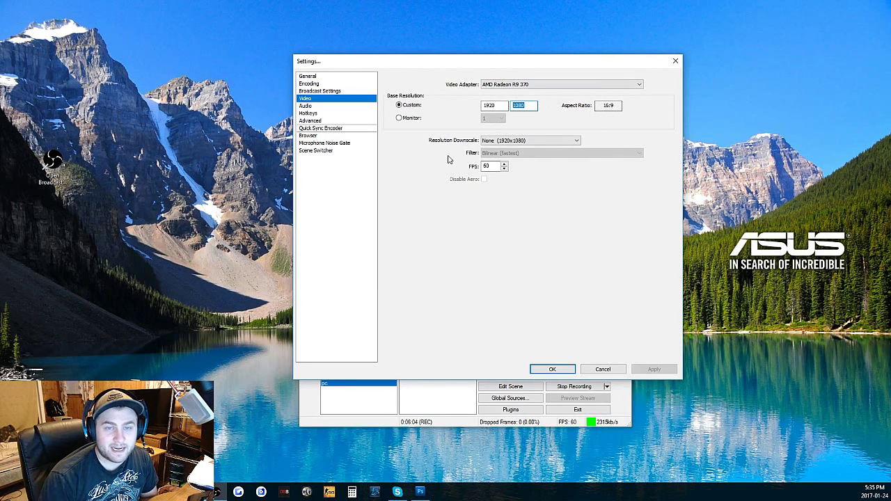
# Step: Set Resolution Downscale to 1.50 (1280x720) after trying 1.25 and None
pyautogui.click(527, 140)
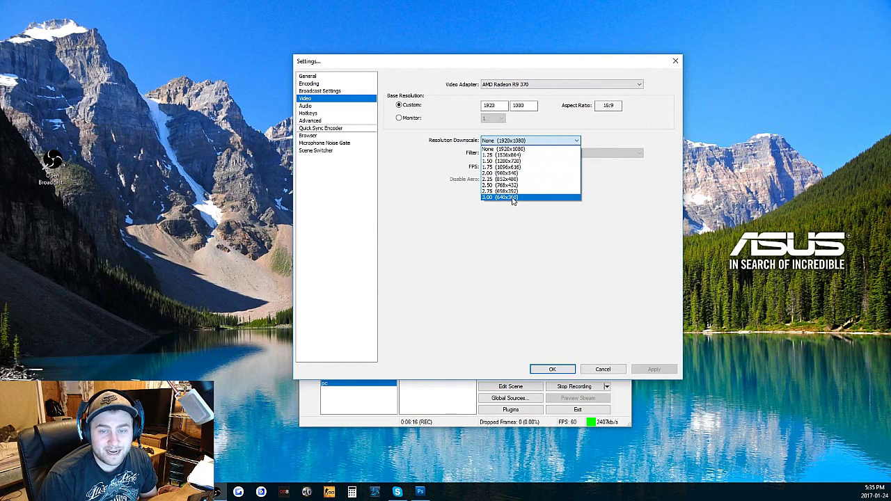
pyautogui.click(527, 155)
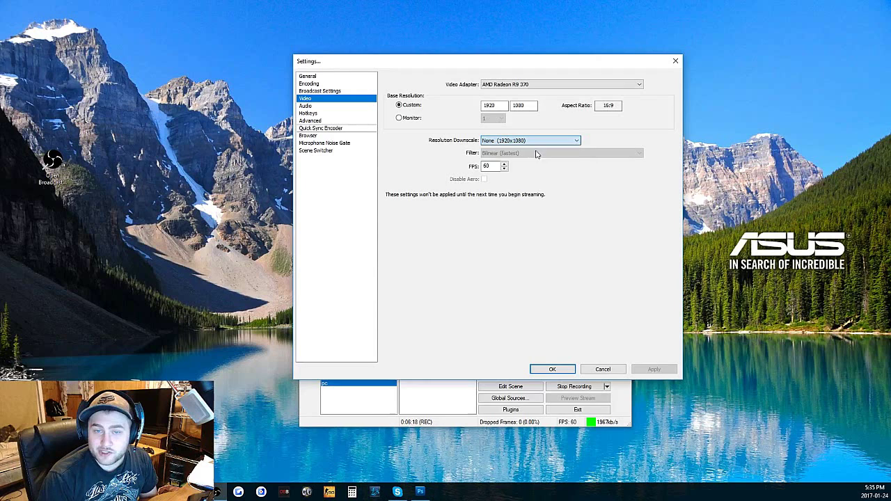
pyautogui.click(529, 141)
pyautogui.click(527, 155)
pyautogui.click(529, 141)
pyautogui.click(527, 167)
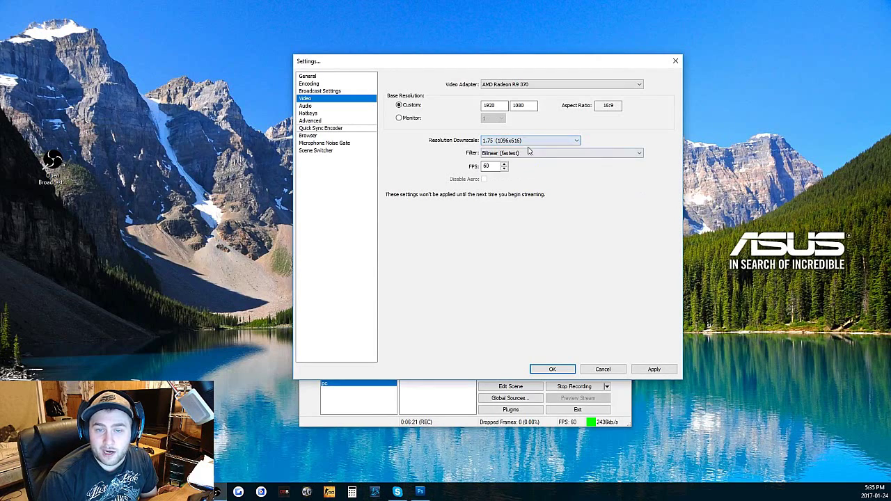
pyautogui.click(529, 141)
pyautogui.click(528, 149)
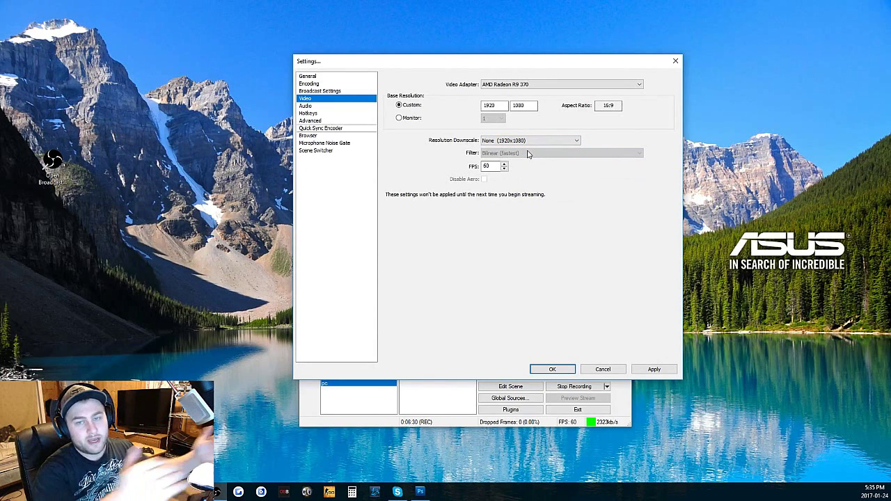
pyautogui.click(527, 141)
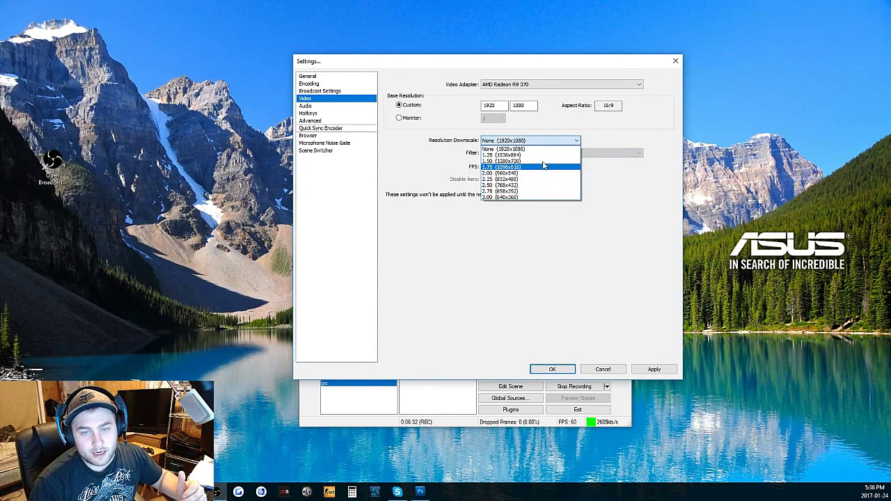
pyautogui.click(545, 161)
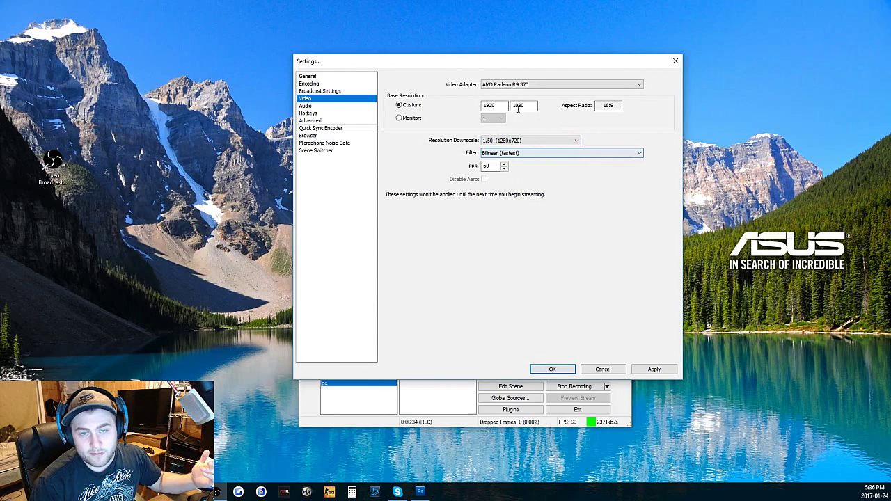
pyautogui.doubleClick(490, 106)
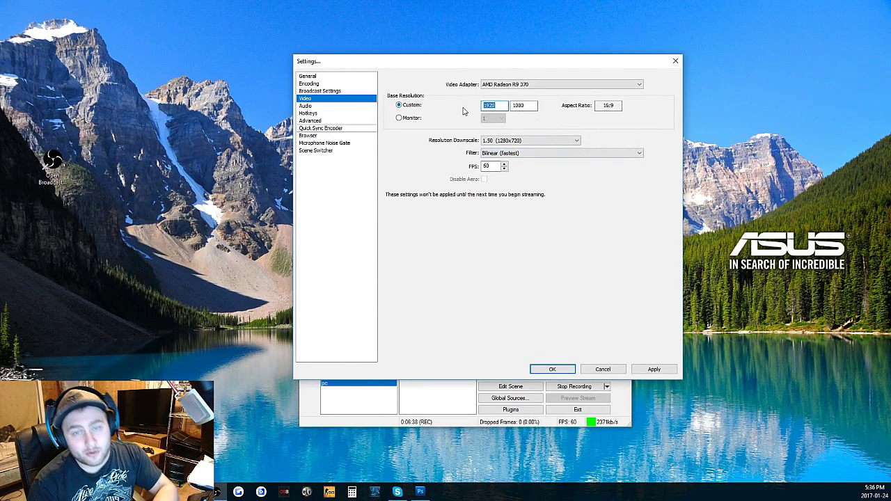
# Step: Return Resolution Downscale to None (1920x1080) and keep FPS at 60
pyautogui.moveTo(525, 69); pyautogui.dragTo(737, 67)
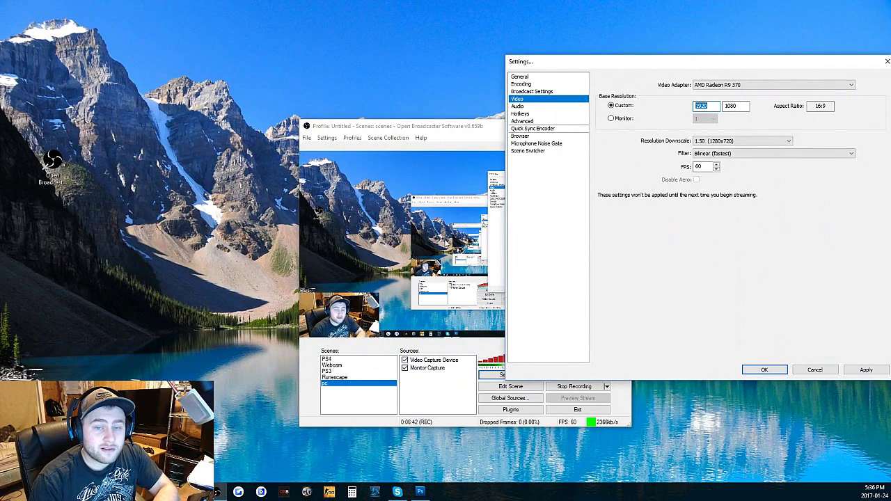
pyautogui.moveTo(628, 61); pyautogui.dragTo(366, 48)
pyautogui.press('Tab')
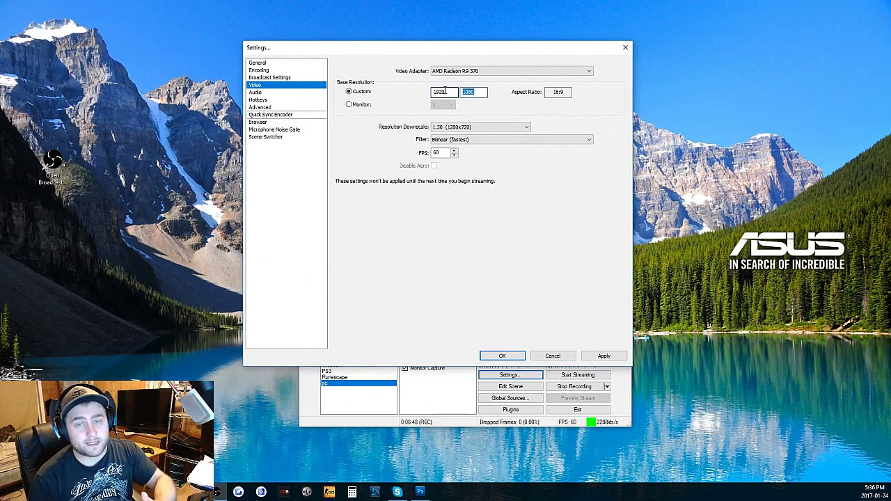
pyautogui.click(465, 126)
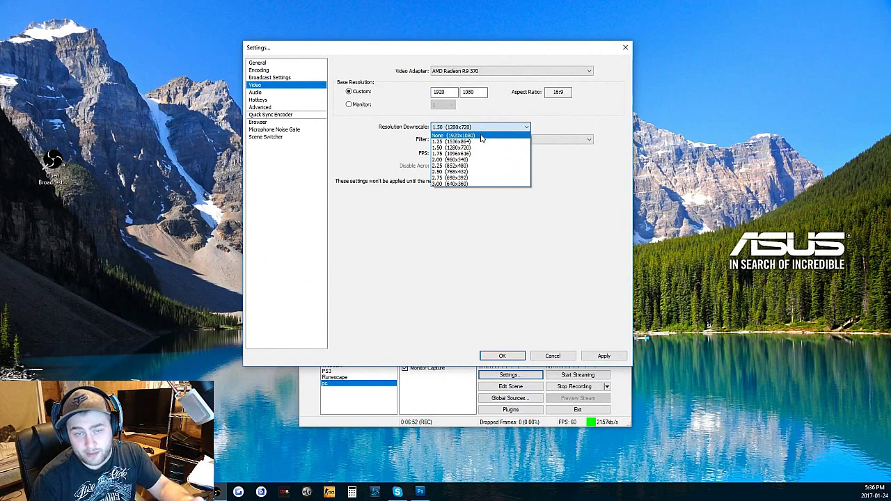
pyautogui.click(481, 136)
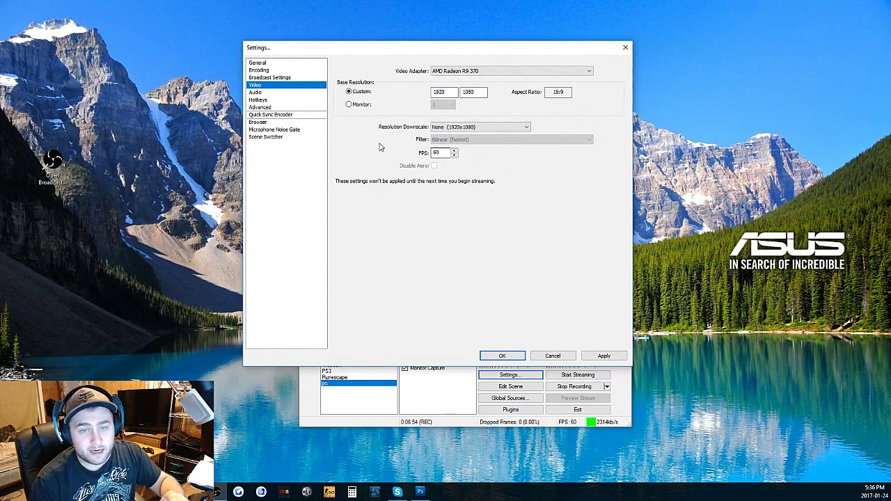
pyautogui.moveTo(443, 153); pyautogui.dragTo(414, 152)
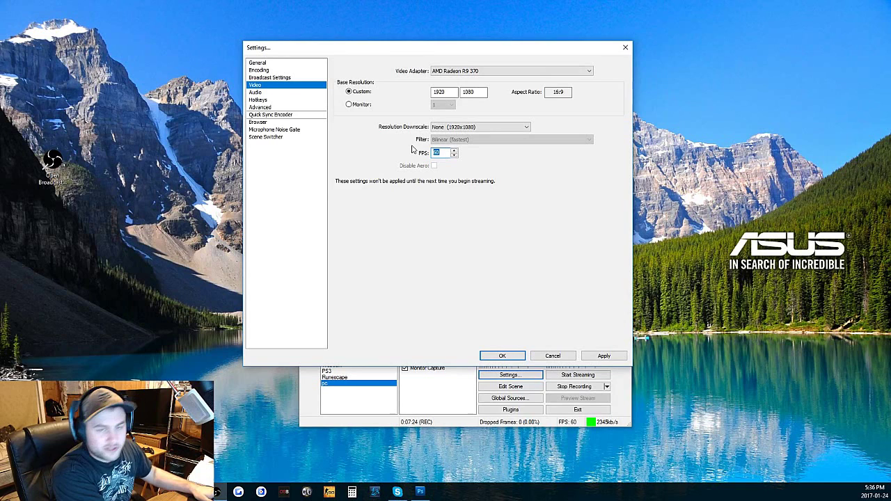
pyautogui.write('3')
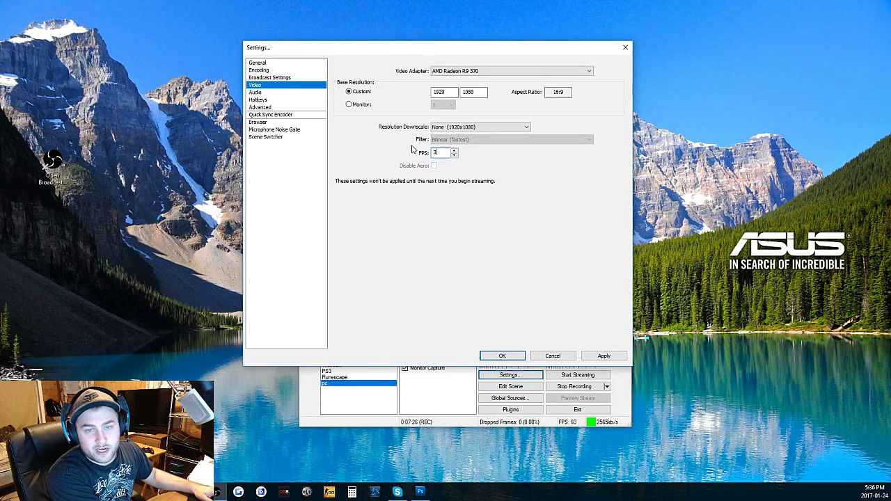
pyautogui.write('60')
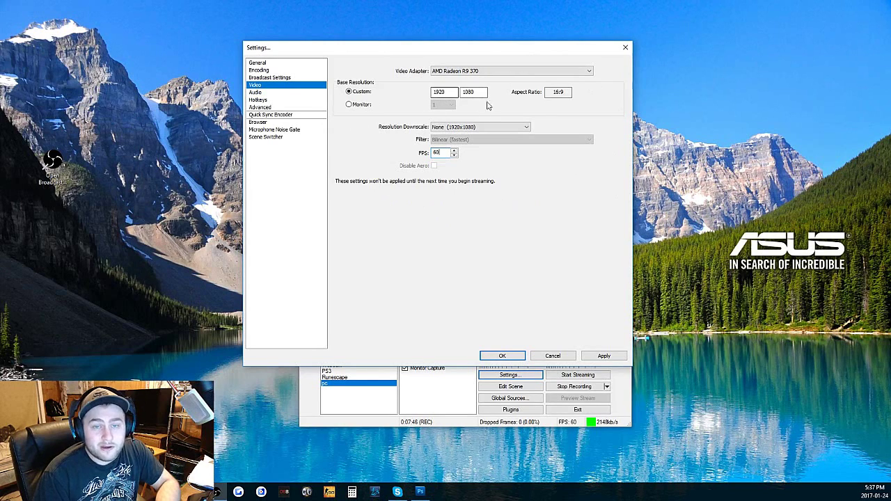
pyautogui.doubleClick(435, 153)
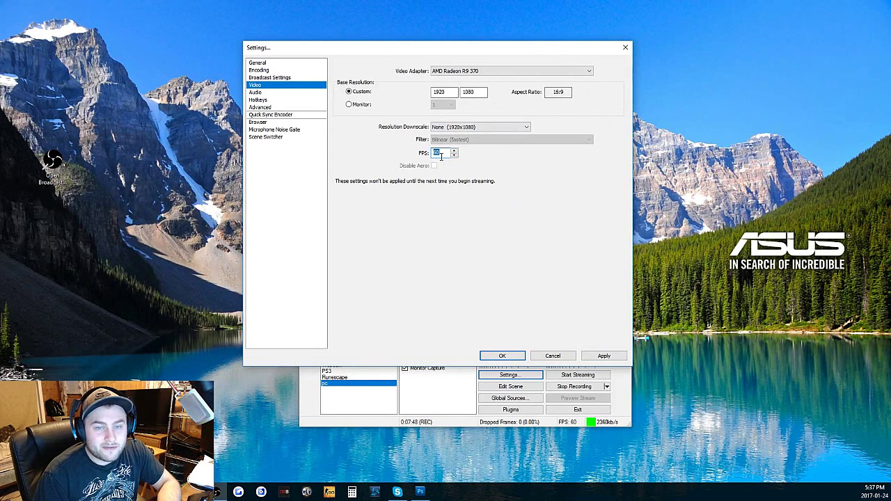
# Step: On the Audio page, without applying pending changes, set Desktop Audio Device to Speakers (3- Wireless Stereo Headset)
pyautogui.click(300, 92)
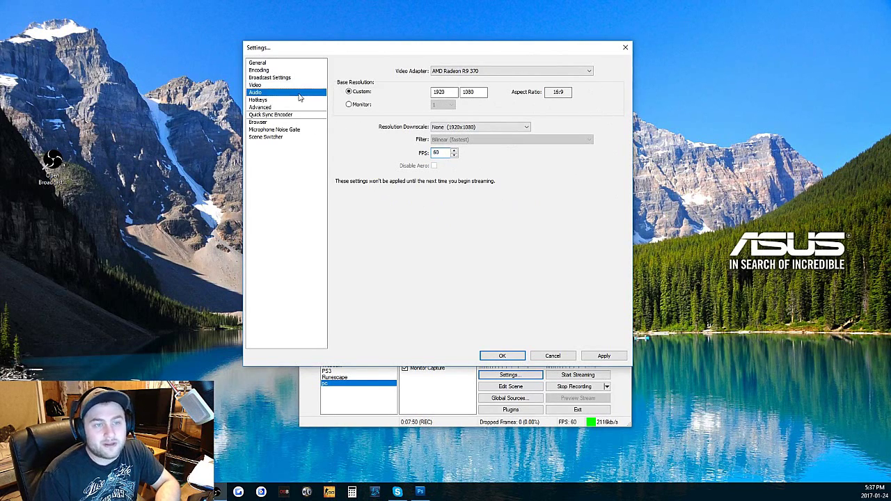
pyautogui.click(450, 276)
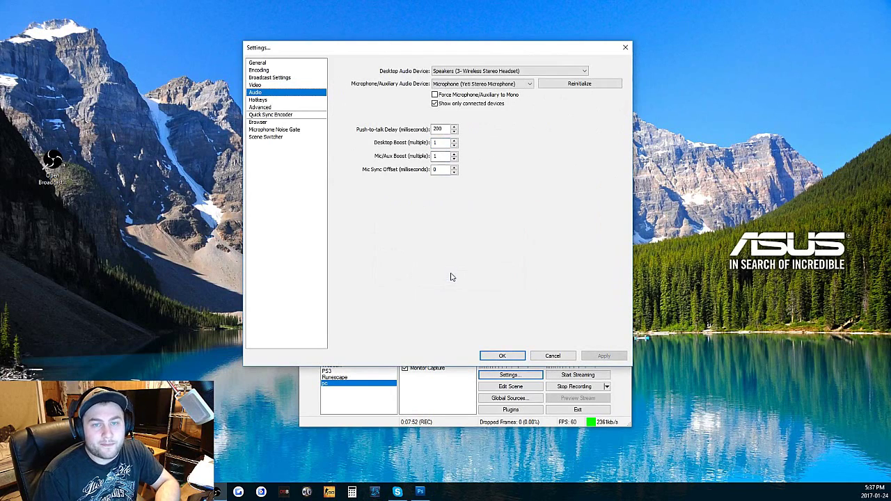
pyautogui.click(489, 72)
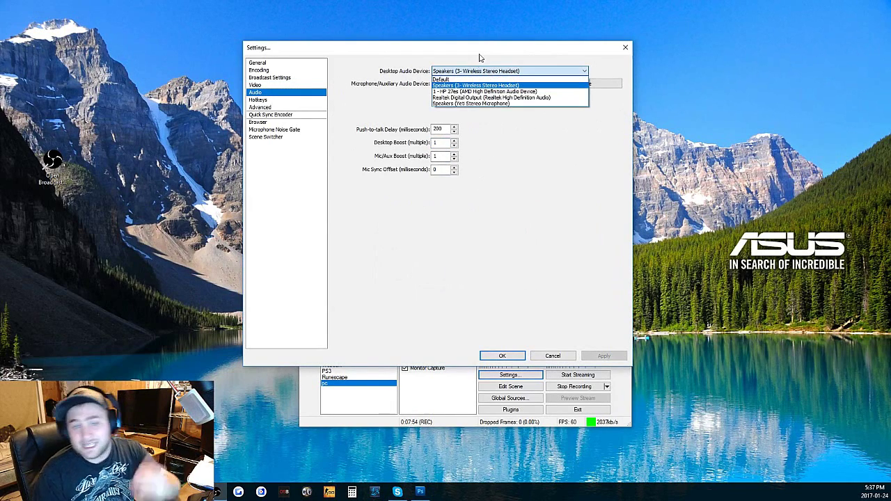
pyautogui.click(482, 58)
pyautogui.click(490, 72)
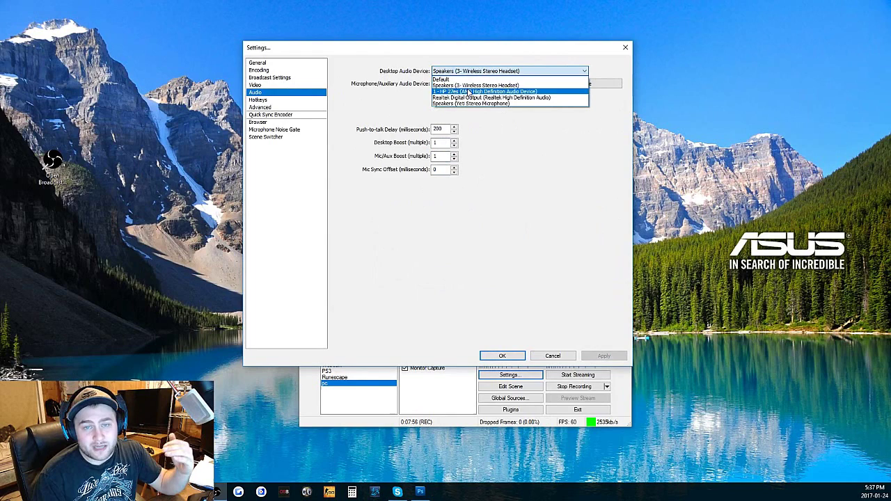
pyautogui.click(473, 85)
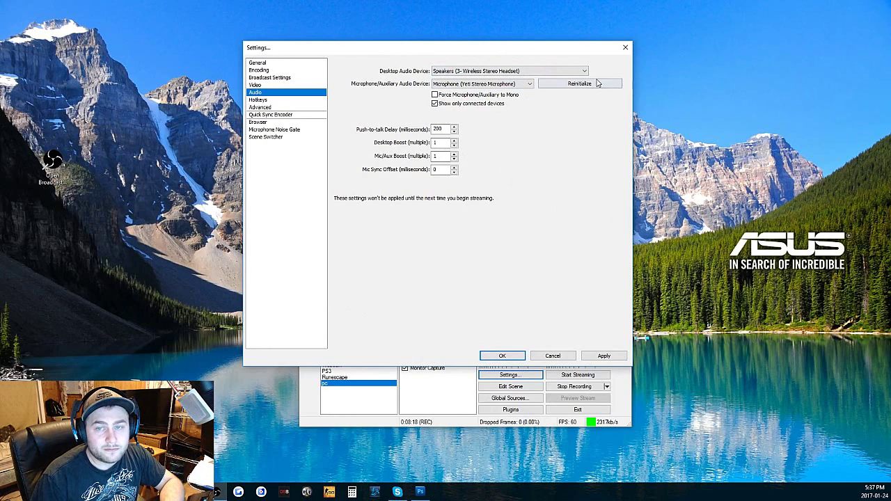
# Step: On the Hotkeys page, without applying pending changes, assign Insert to the Push-to-Talk hotkey field
pyautogui.click(259, 101)
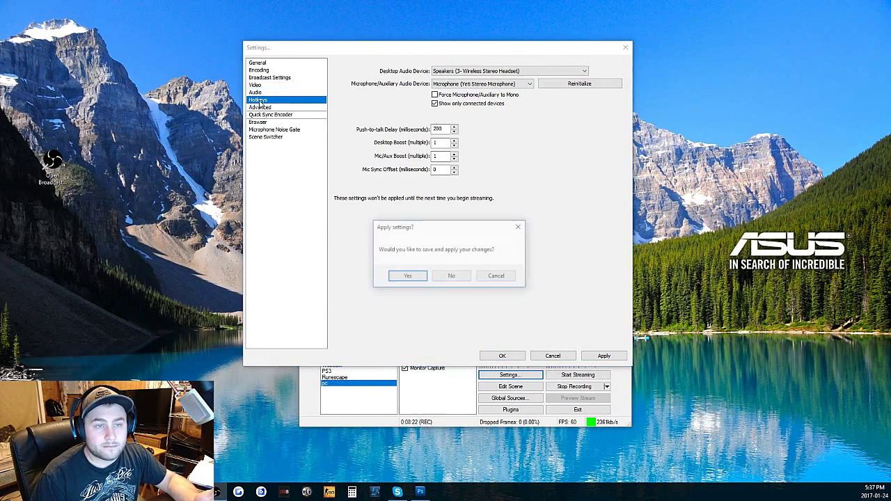
pyautogui.click(460, 278)
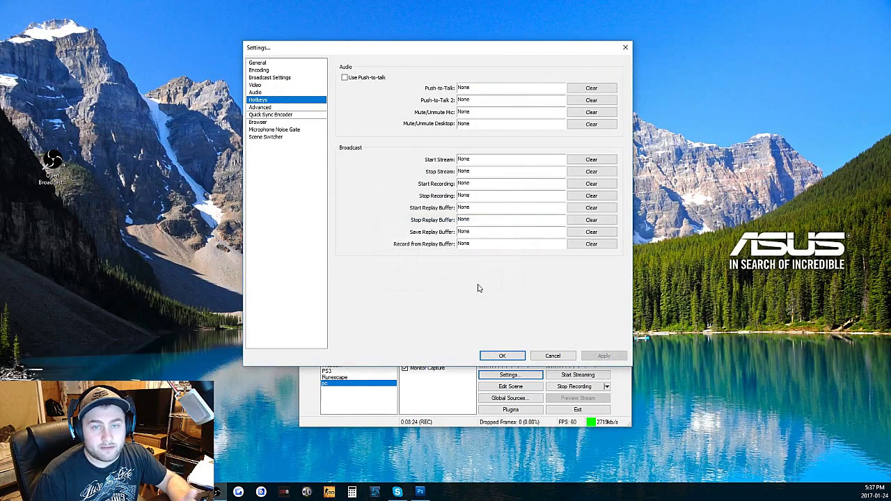
pyautogui.click(486, 89)
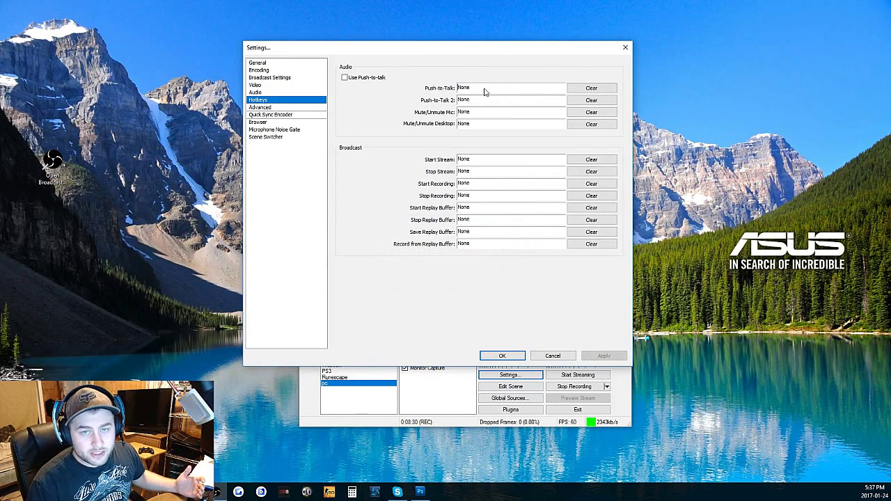
pyautogui.press('Insert')
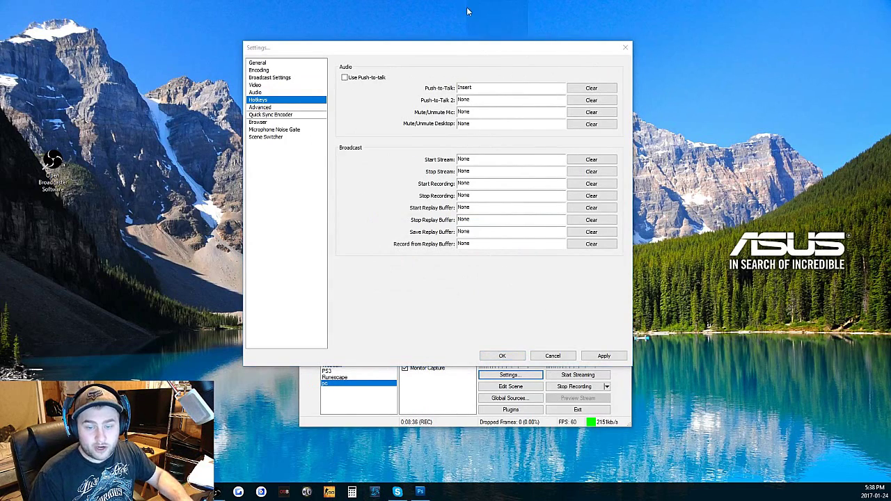
pyautogui.moveTo(469, 49); pyautogui.dragTo(380, 1)
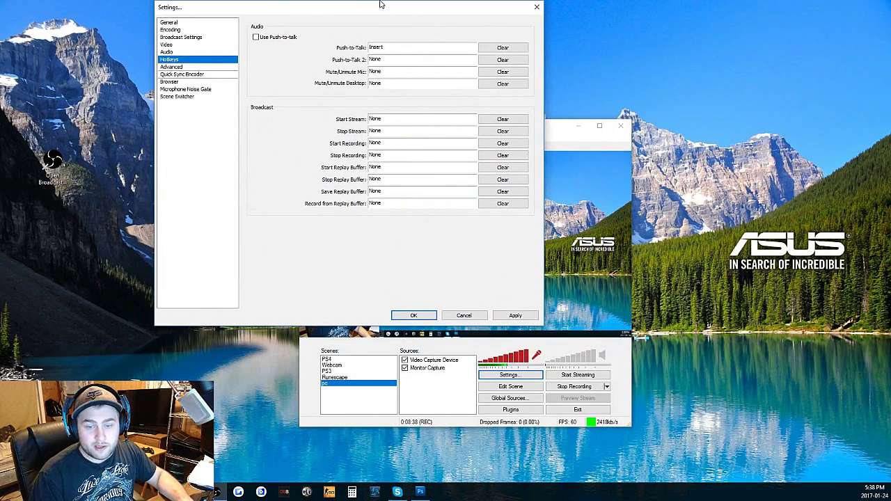
# Step: Enable Use Push-to-talk with the Insert key and apply it
pyautogui.click(504, 49)
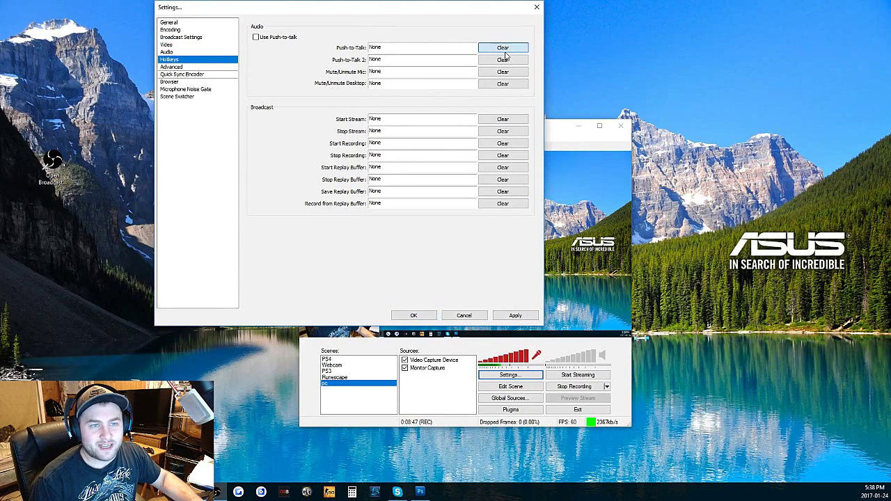
pyautogui.click(255, 37)
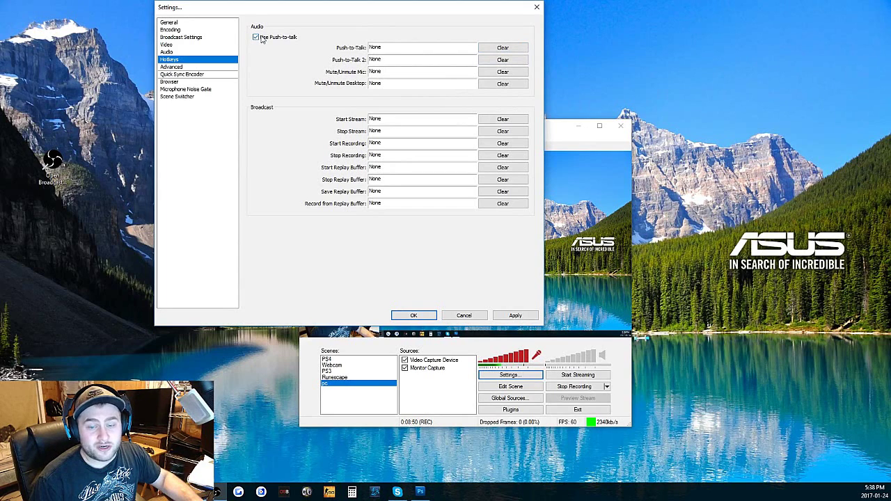
pyautogui.click(255, 38)
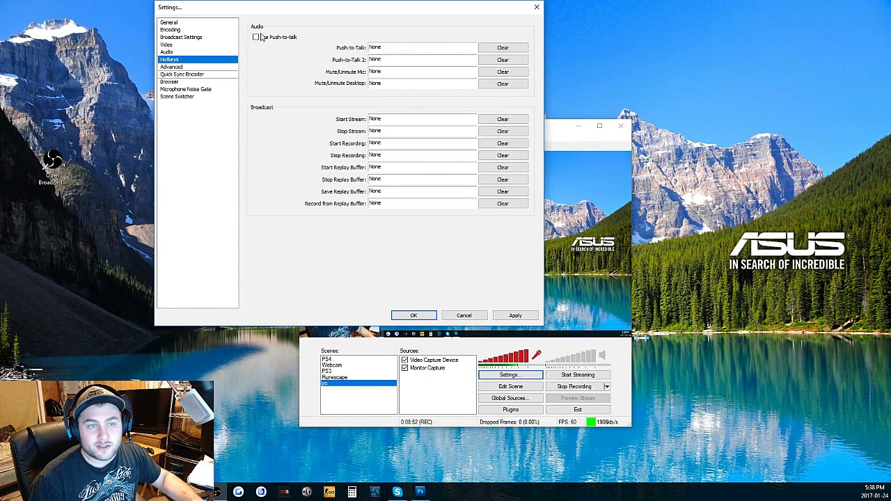
pyautogui.click(256, 37)
pyautogui.click(387, 47)
pyautogui.press('Insert')
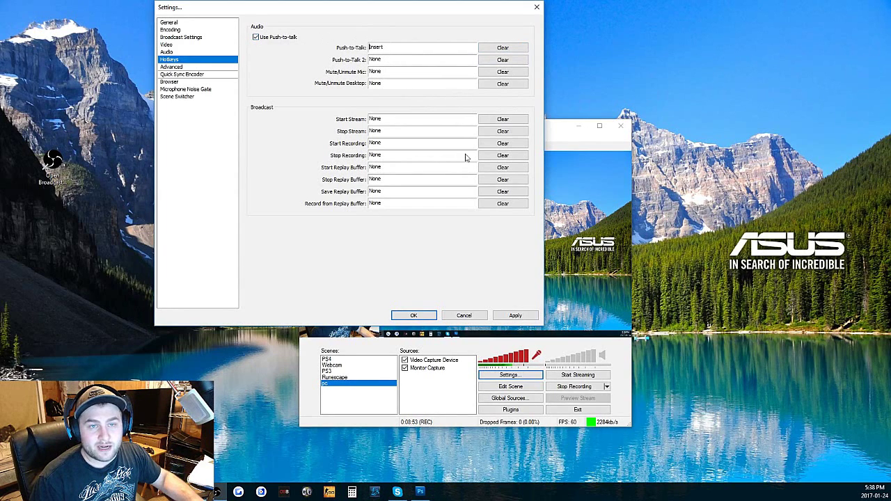
pyautogui.click(518, 316)
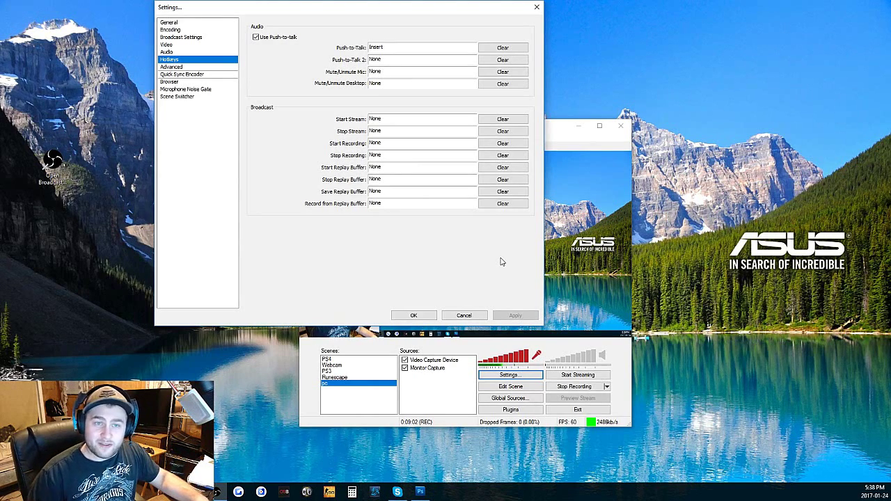
# Step: Turn push-to-talk off, clear its hotkey, and apply
pyautogui.click(256, 37)
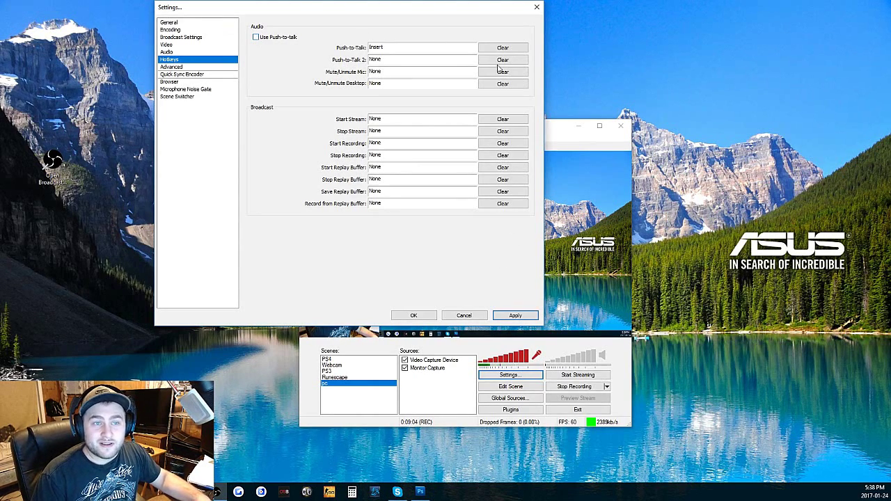
pyautogui.click(502, 48)
pyautogui.click(515, 315)
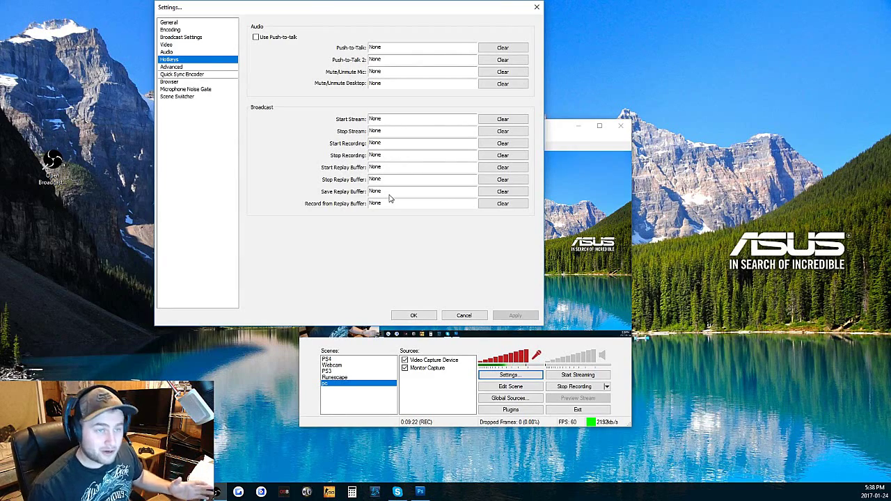
# Step: On the Advanced page, keep x264 CPU Preset at veryfast and Encoding Profile at high
pyautogui.click(179, 66)
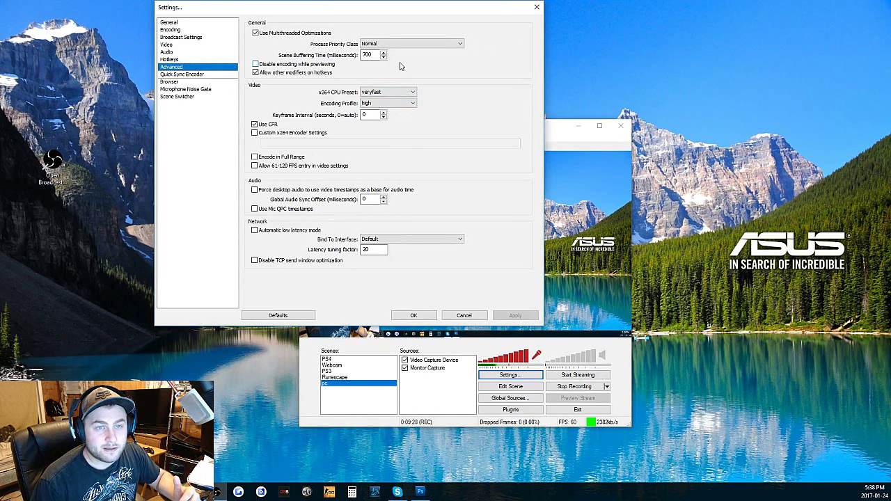
pyautogui.click(386, 92)
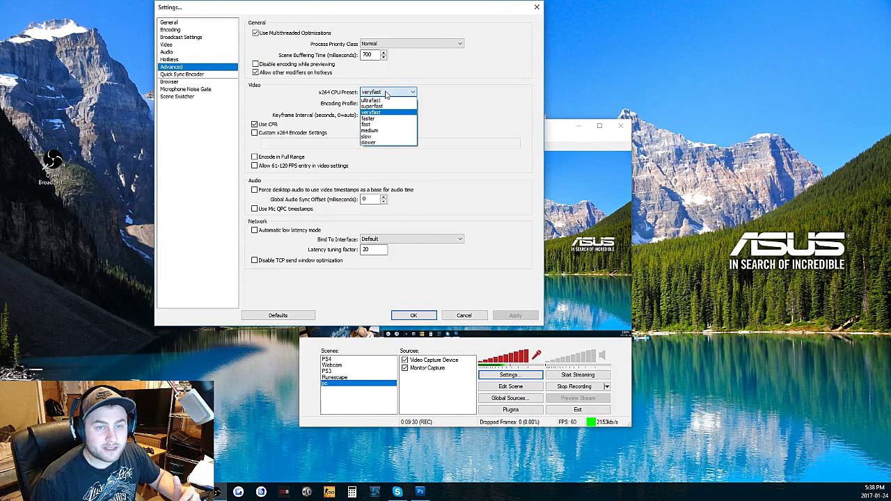
pyautogui.click(381, 115)
pyautogui.click(387, 93)
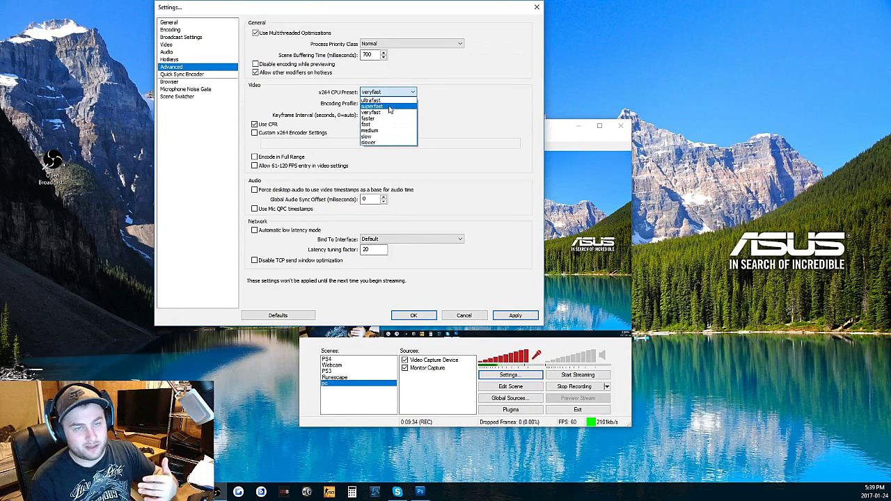
pyautogui.click(389, 113)
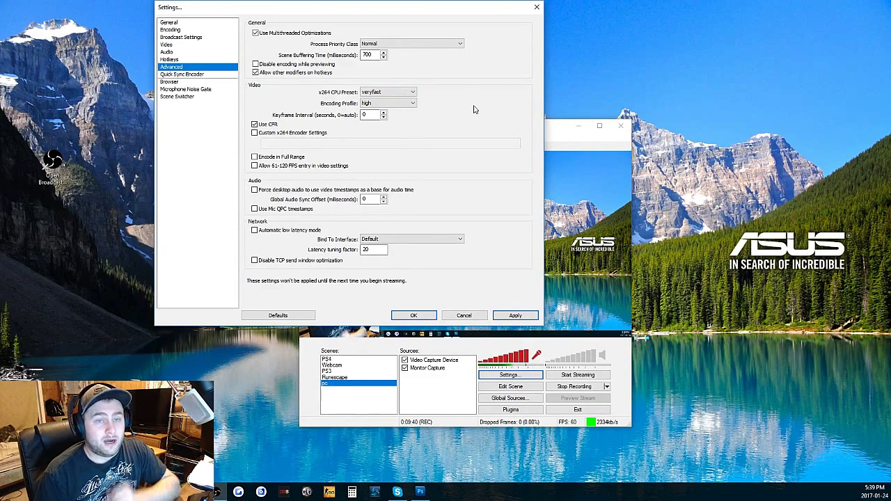
pyautogui.click(405, 92)
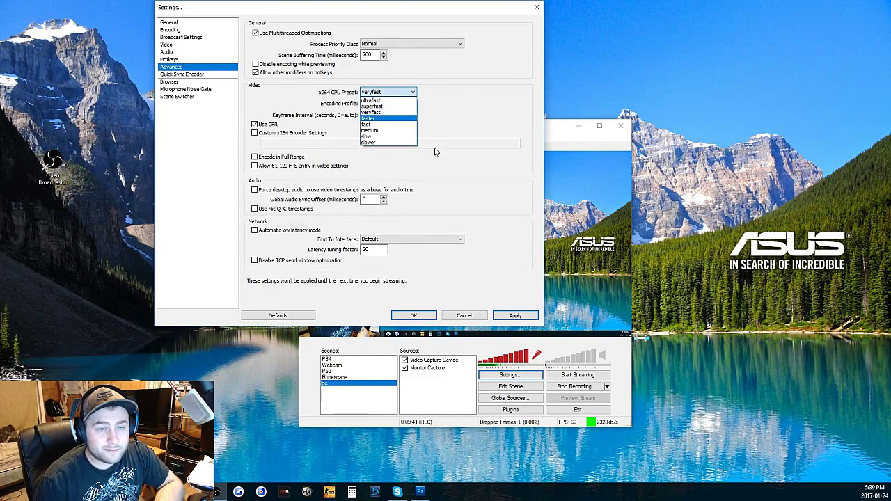
pyautogui.click(411, 112)
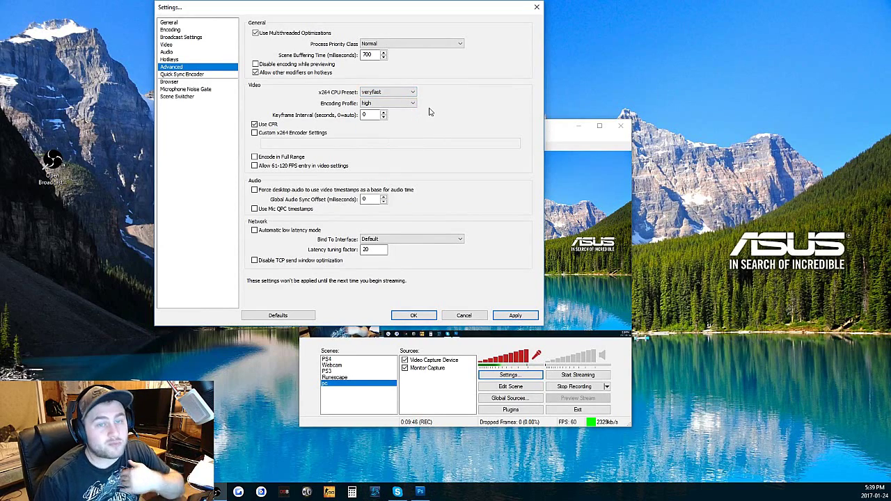
pyautogui.click(406, 93)
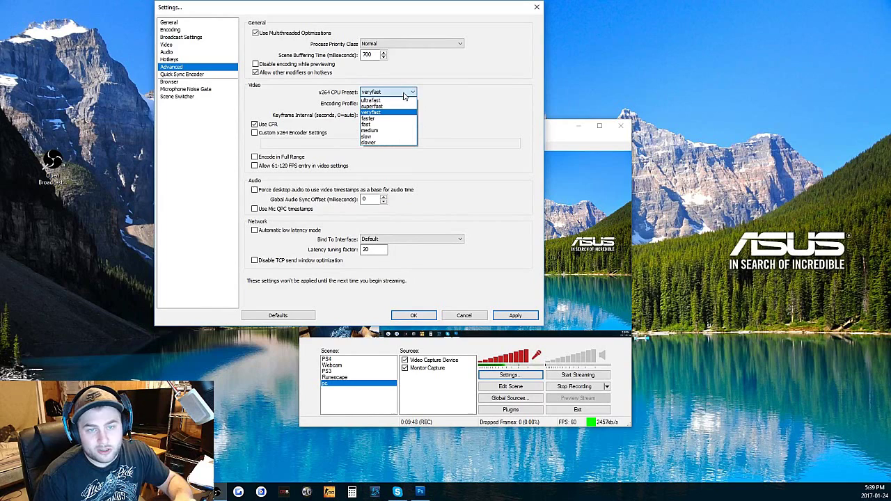
pyautogui.click(404, 113)
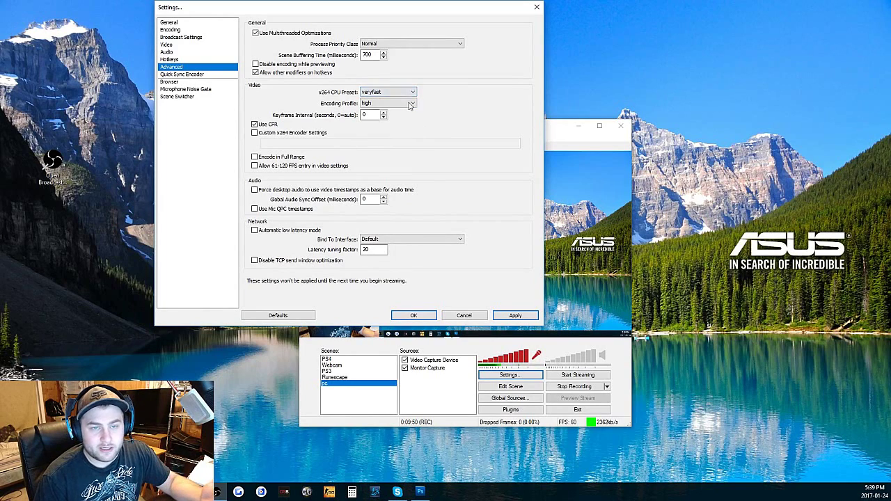
pyautogui.click(410, 103)
pyautogui.click(409, 115)
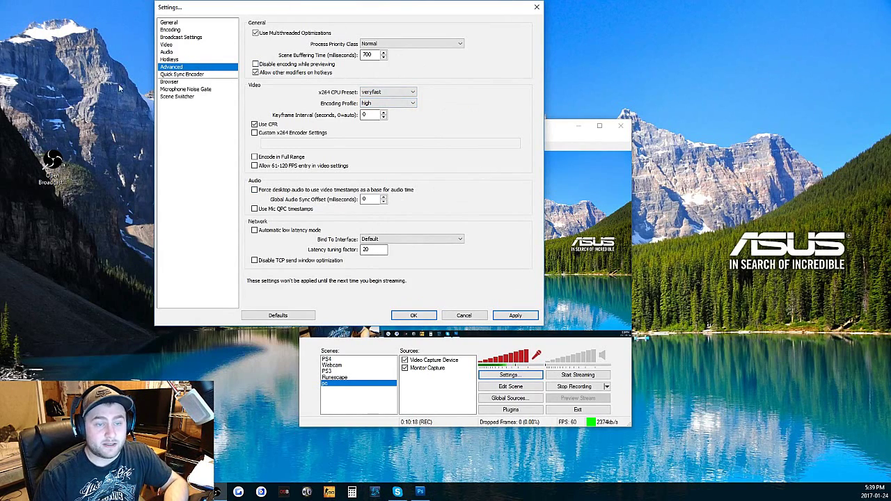
# Step: Browse the Quick Sync, Browser, Noise Gate and Scene Switcher pages unapplied, then cancel Settings
pyautogui.click(186, 74)
pyautogui.click(451, 276)
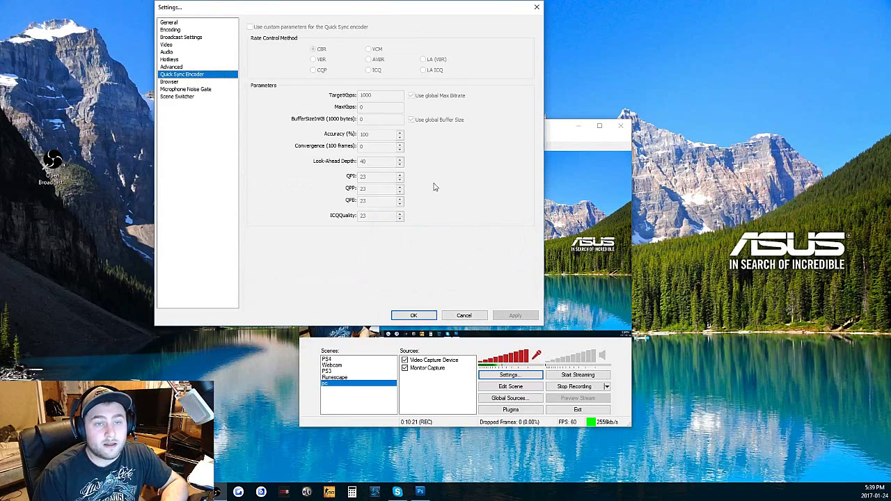
pyautogui.click(178, 82)
pyautogui.click(181, 90)
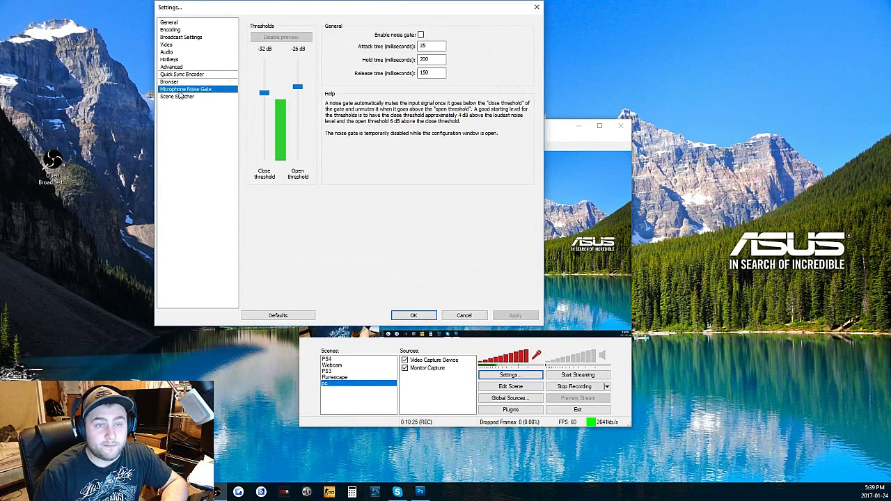
pyautogui.click(179, 97)
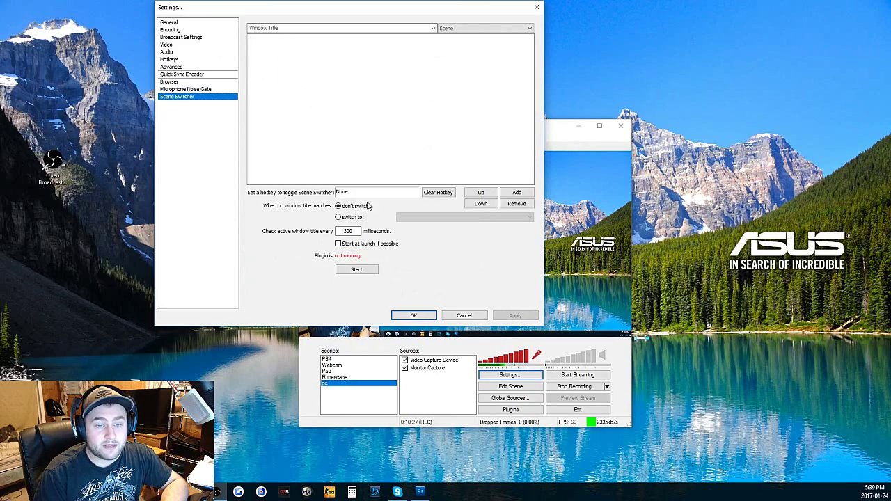
pyautogui.click(463, 315)
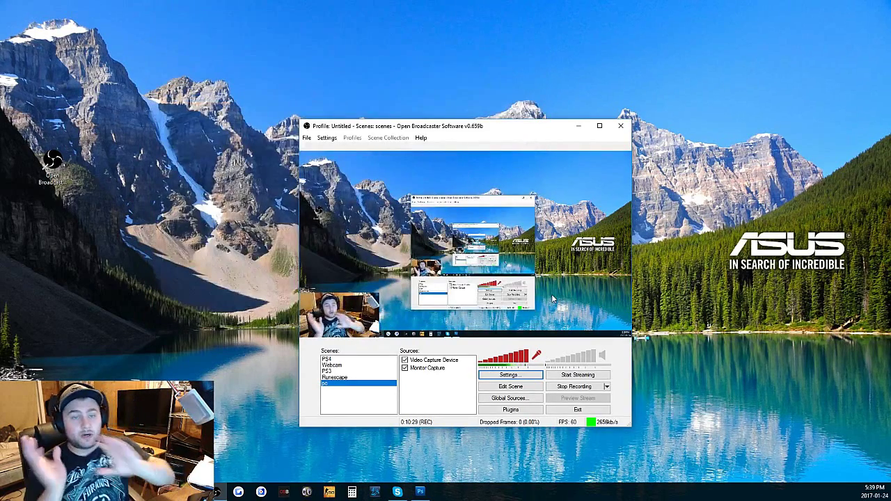
# Step: Try adding a scene named PC, dismiss the 'already exists' error, and enter a unique name
pyautogui.rightClick(386, 402)
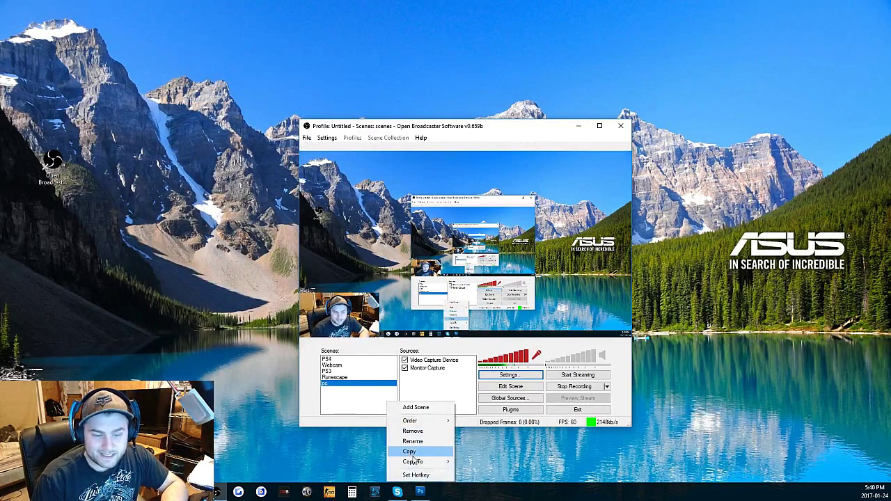
pyautogui.click(437, 409)
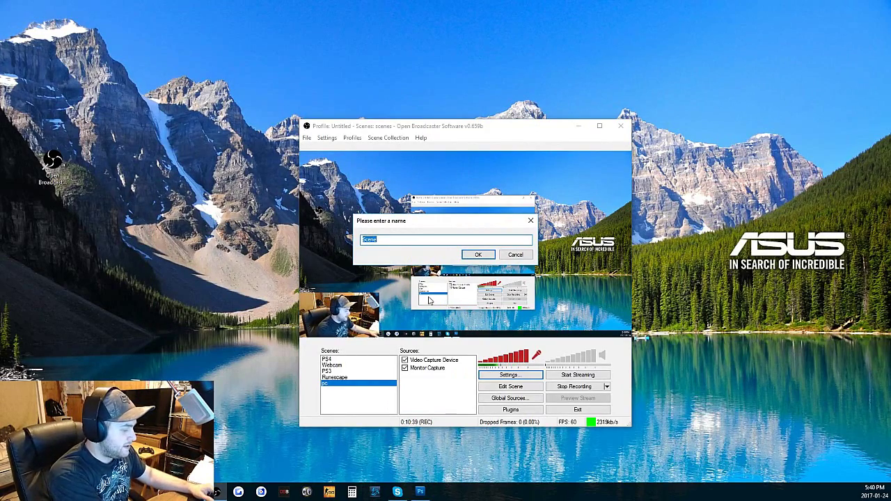
pyautogui.write('PC')
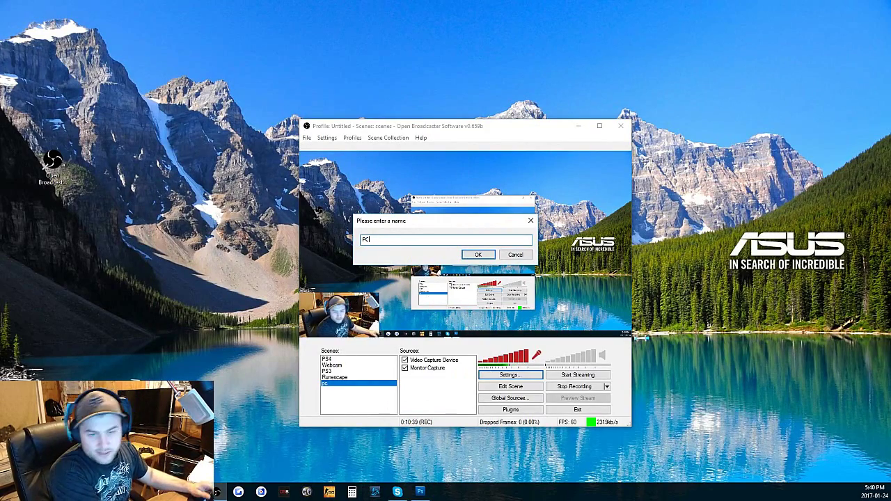
pyautogui.click(480, 256)
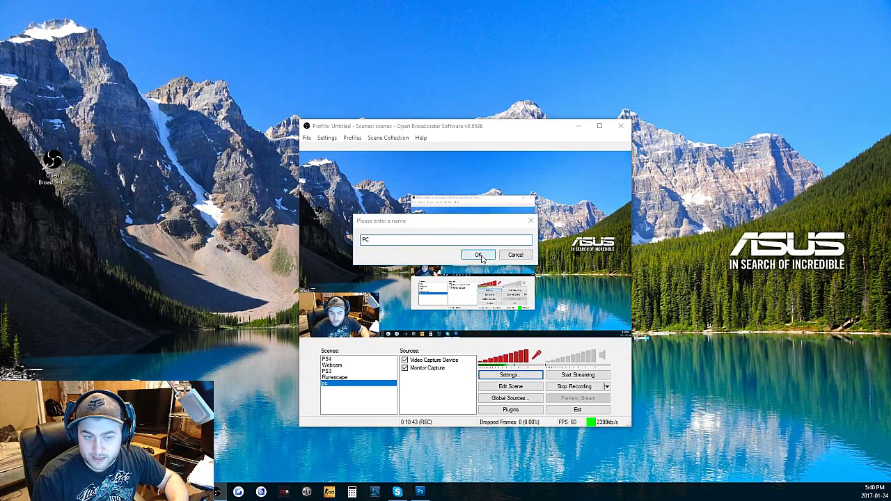
pyautogui.click(480, 278)
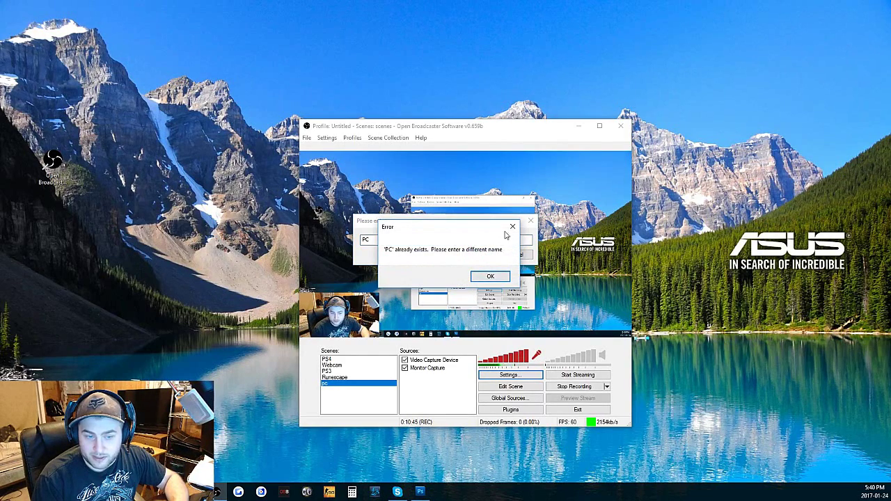
pyautogui.write('2')
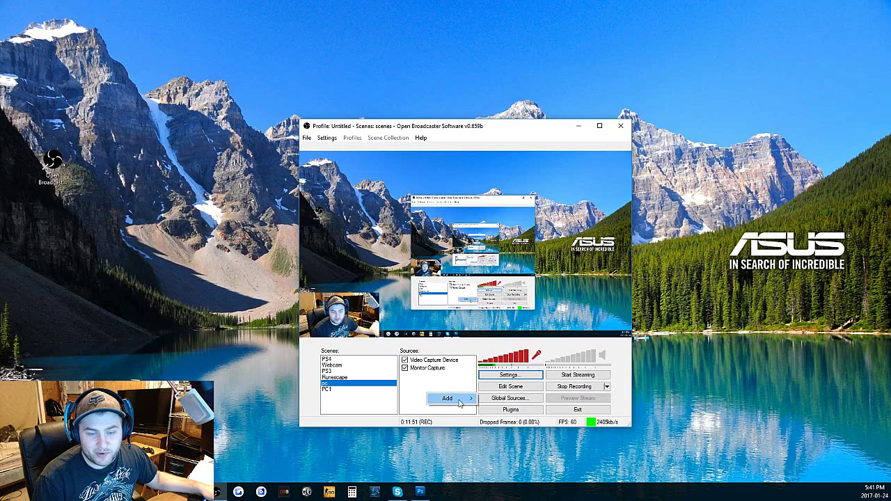
# Step: Add a Monitor Capture source named monitor, capturing monitor 1
pyautogui.moveTo(453, 398)
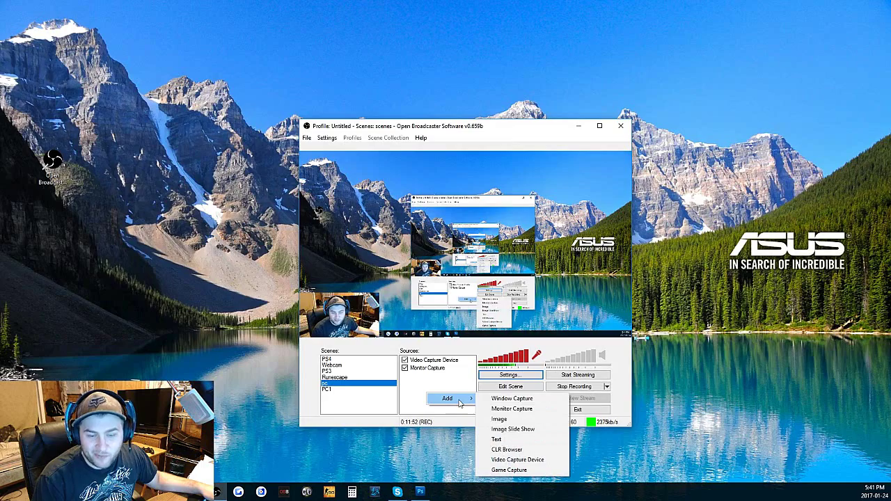
pyautogui.click(511, 410)
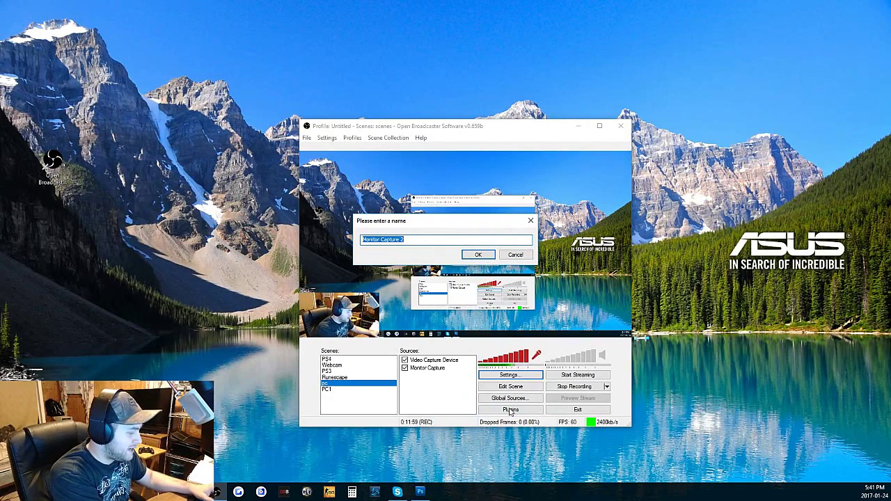
pyautogui.write('mon')
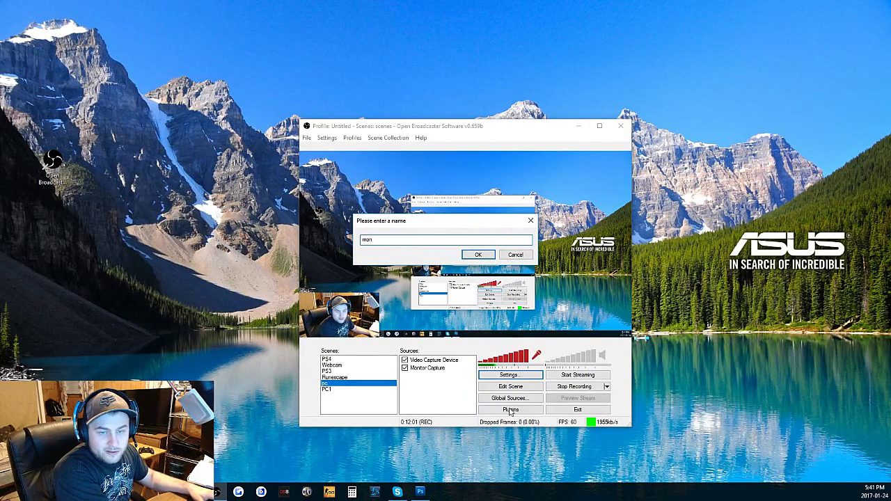
pyautogui.write('itor')
pyautogui.press('Return')
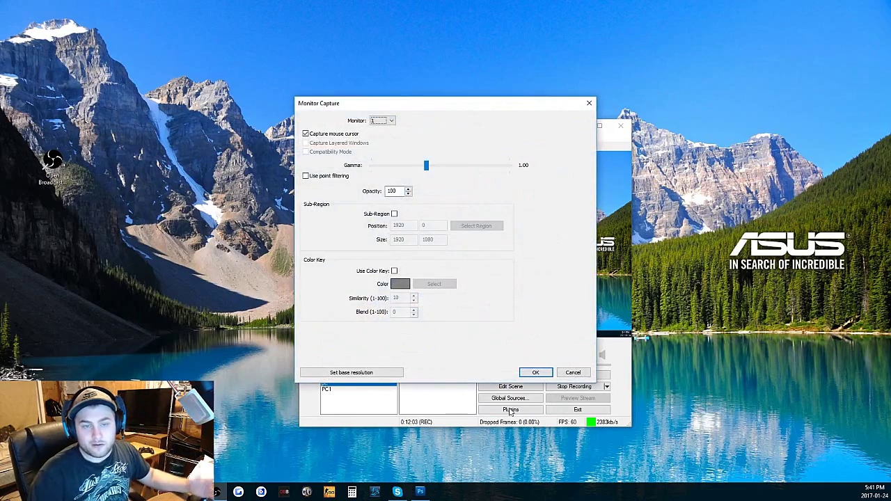
pyautogui.moveTo(427, 110); pyautogui.dragTo(673, 119)
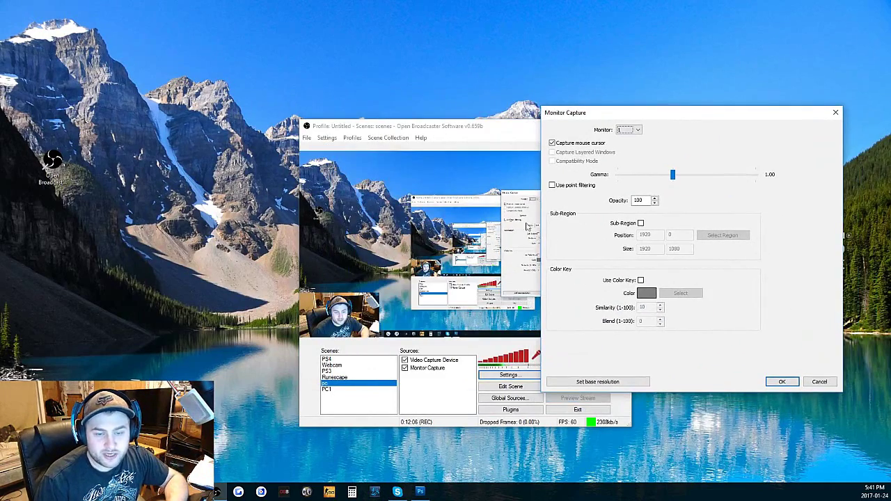
pyautogui.click(629, 130)
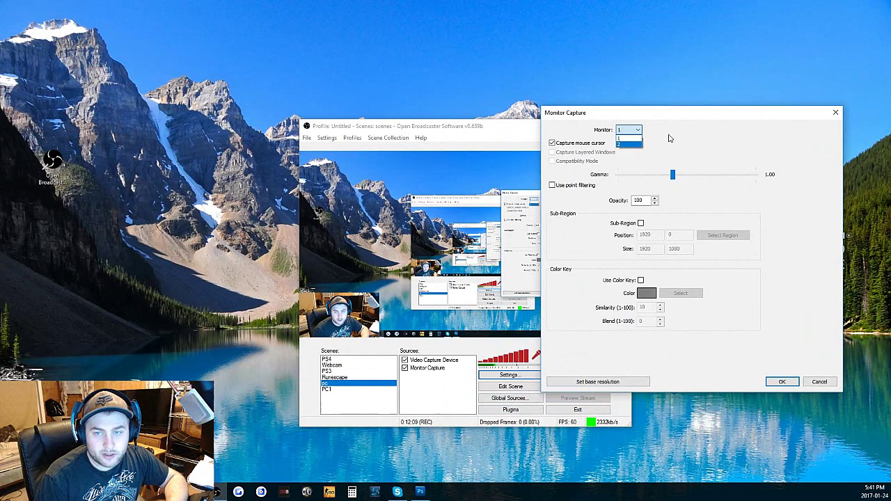
pyautogui.click(625, 138)
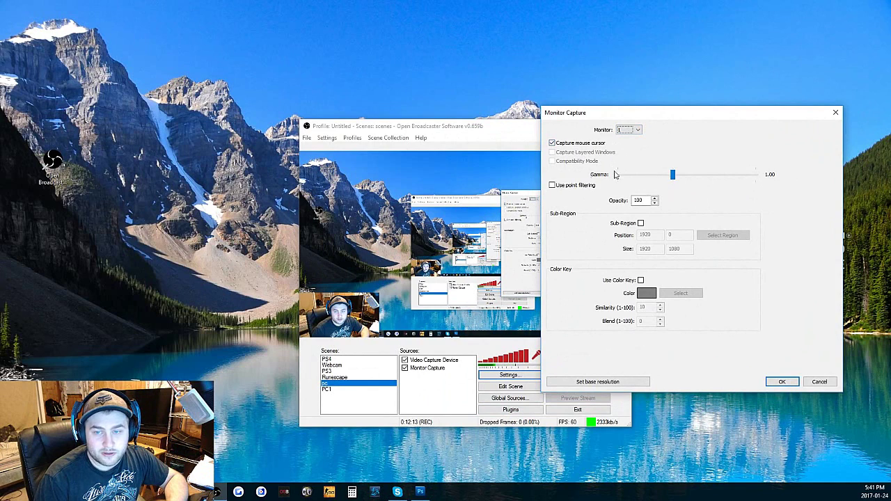
# Step: Limit the capture to a 1304x836 sub-region at 2241,0 and save the source
pyautogui.click(641, 223)
pyautogui.click(723, 234)
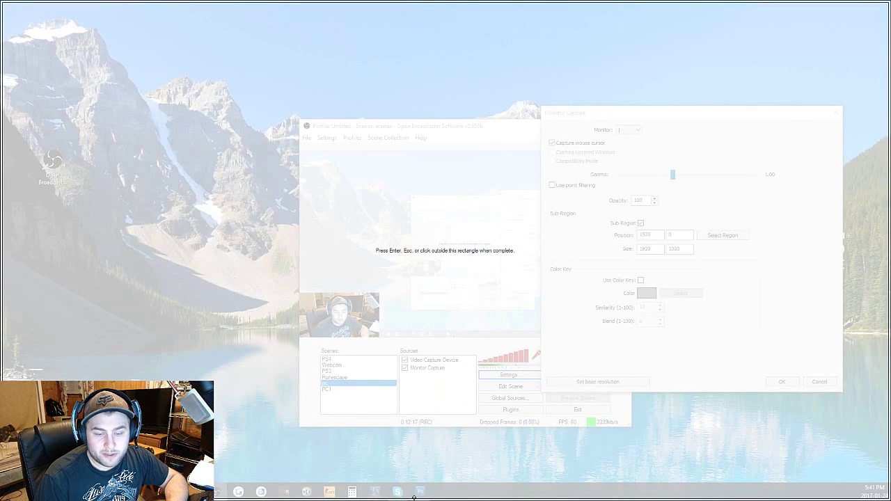
pyautogui.moveTo(414, 496); pyautogui.dragTo(538, 181)
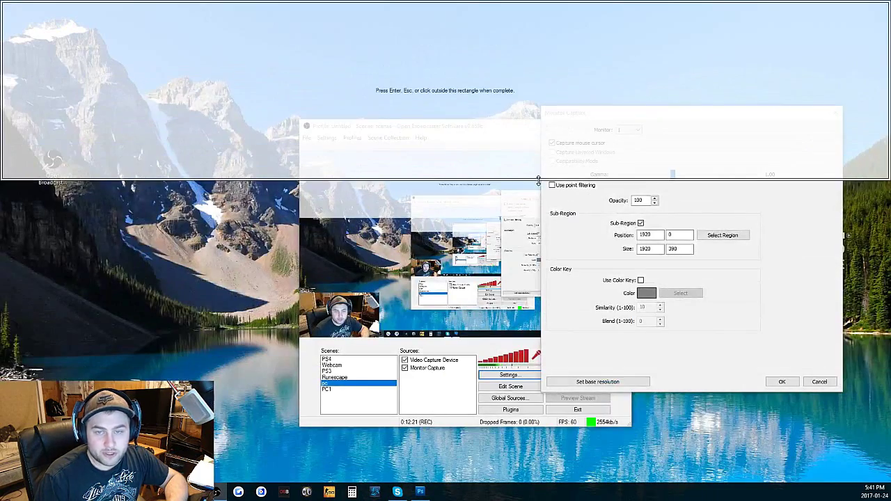
pyautogui.moveTo(888, 78); pyautogui.dragTo(330, 169)
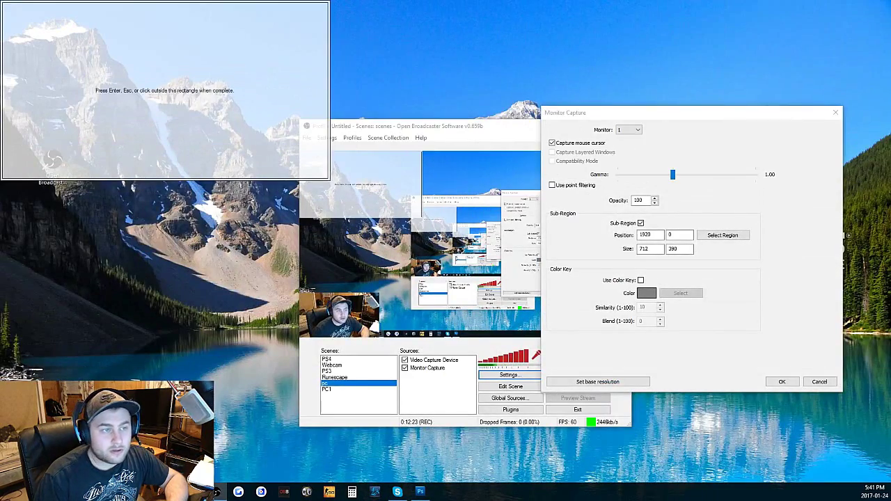
pyautogui.moveTo(2, 97); pyautogui.dragTo(151, 98)
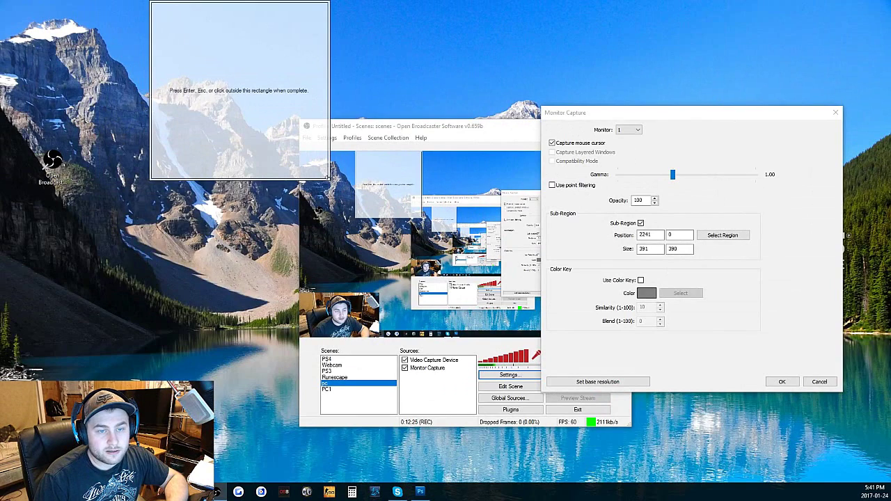
pyautogui.moveTo(327, 179); pyautogui.dragTo(749, 388)
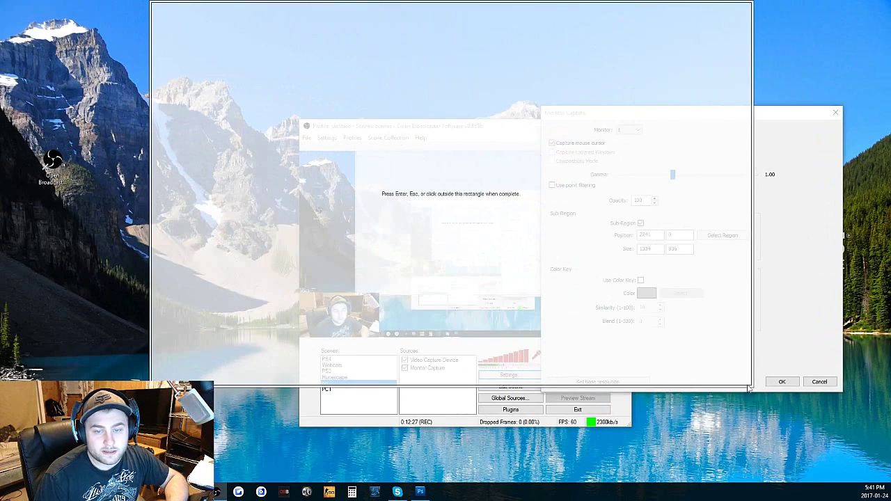
pyautogui.click(792, 383)
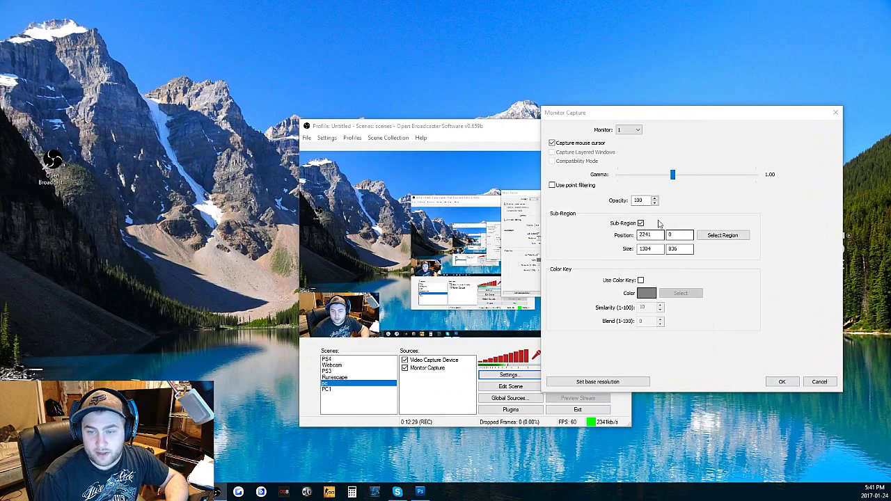
pyautogui.click(782, 381)
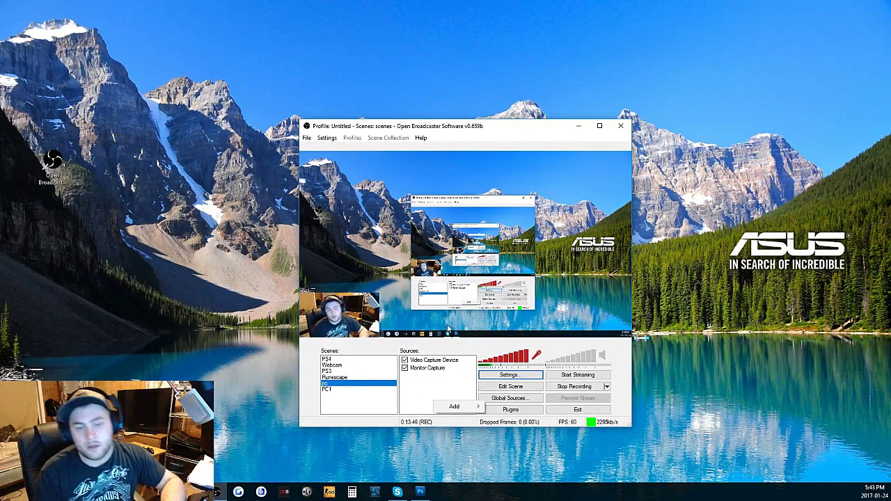
# Step: Bring OBS to the front and arrange it beside the game client window
pyautogui.click(684, 334)
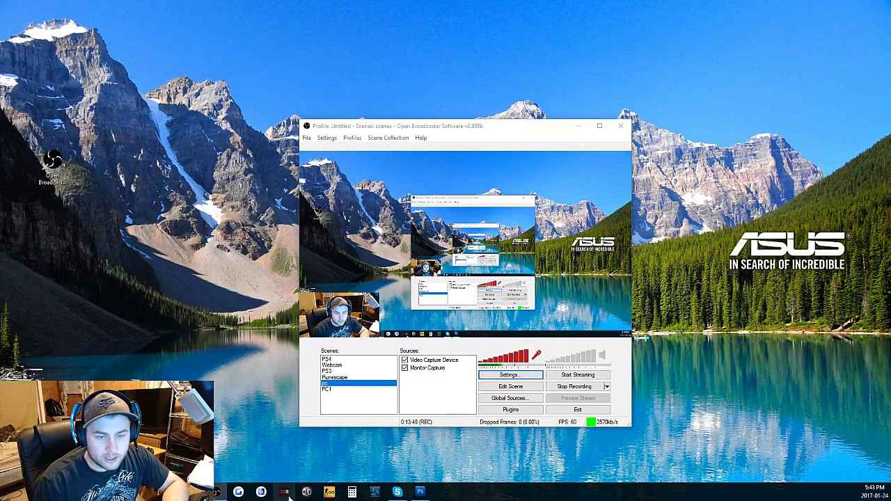
pyautogui.click(521, 331)
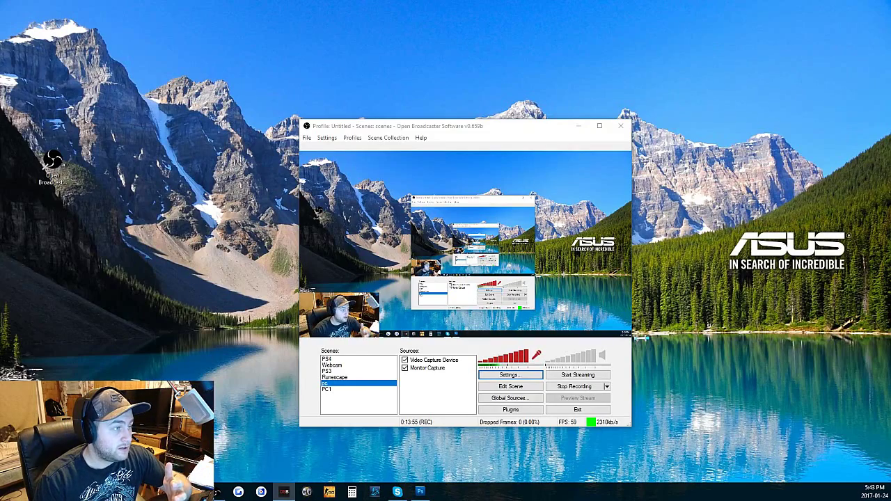
pyautogui.moveTo(422, 113); pyautogui.dragTo(662, 78)
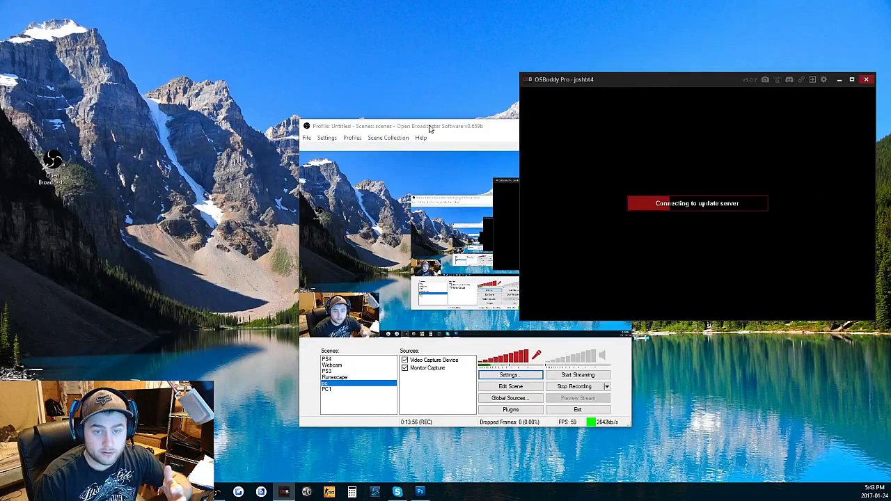
pyautogui.moveTo(429, 128); pyautogui.dragTo(251, 117)
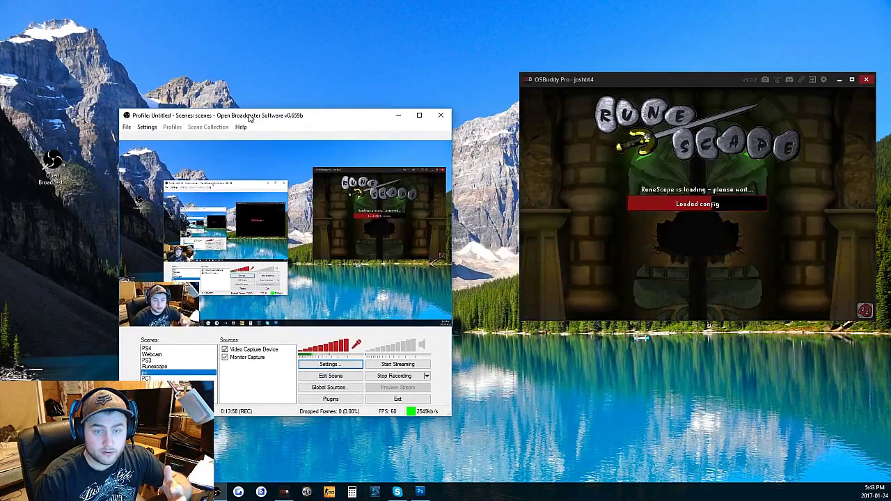
# Step: Add a Window Capture source named RuneScape that captures the OSBuddy Pro window
pyautogui.rightClick(248, 376)
pyautogui.moveTo(278, 379)
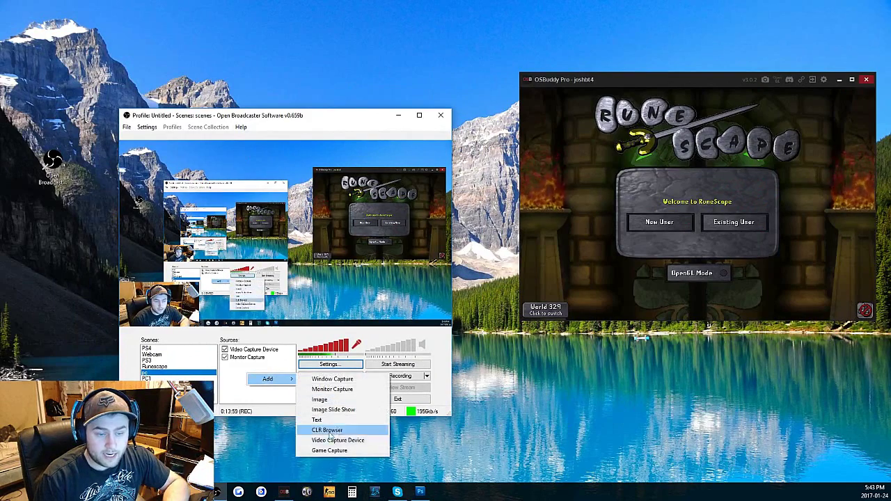
pyautogui.click(360, 380)
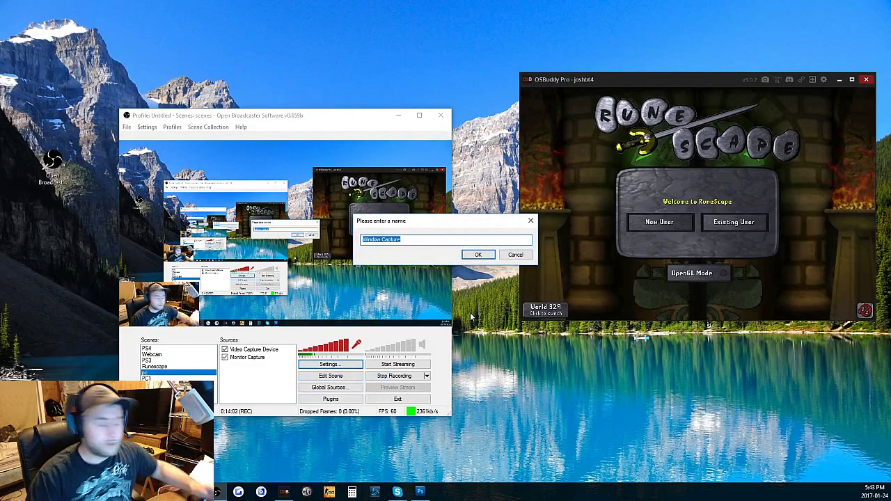
pyautogui.write('R')
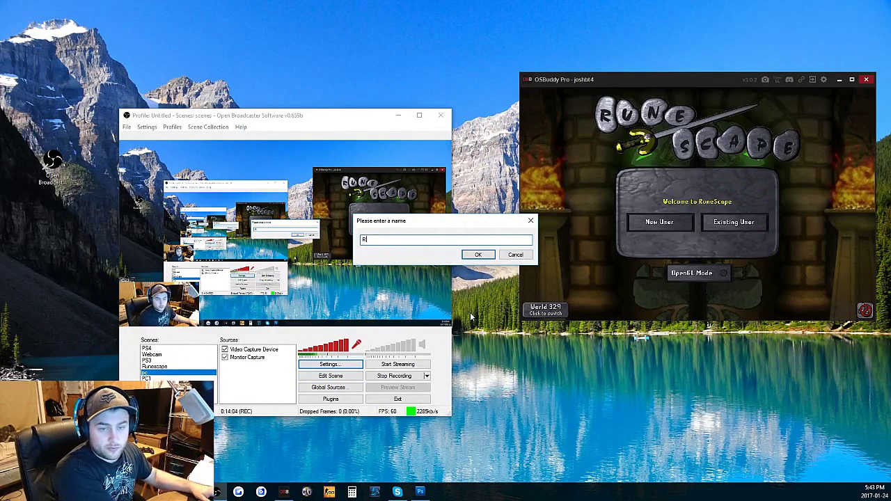
pyautogui.write('uneScape')
pyautogui.press('Return')
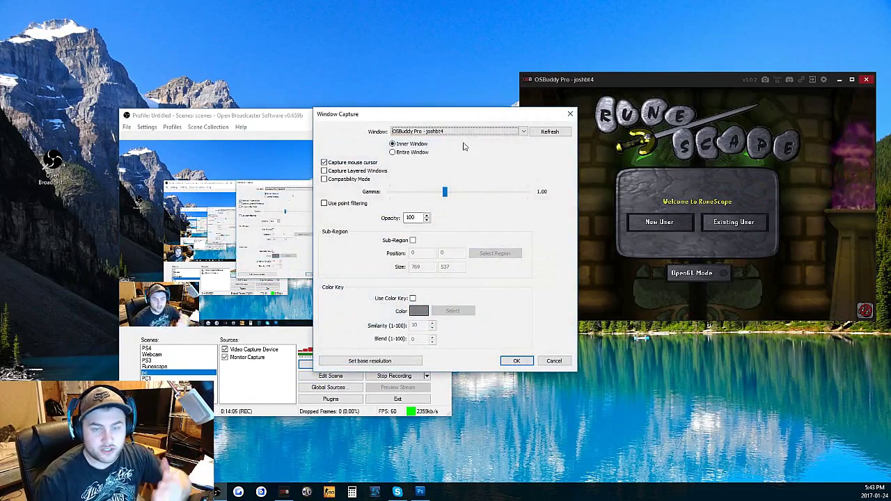
pyautogui.moveTo(430, 115); pyautogui.dragTo(362, 65)
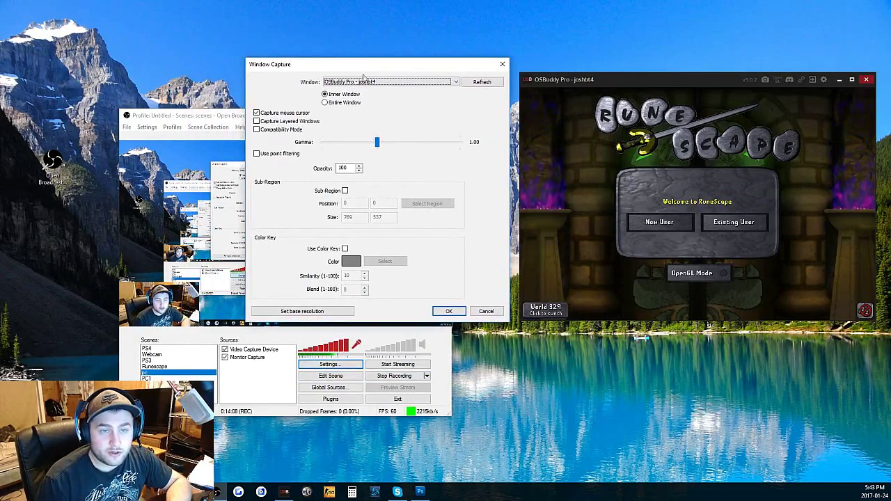
pyautogui.click(362, 81)
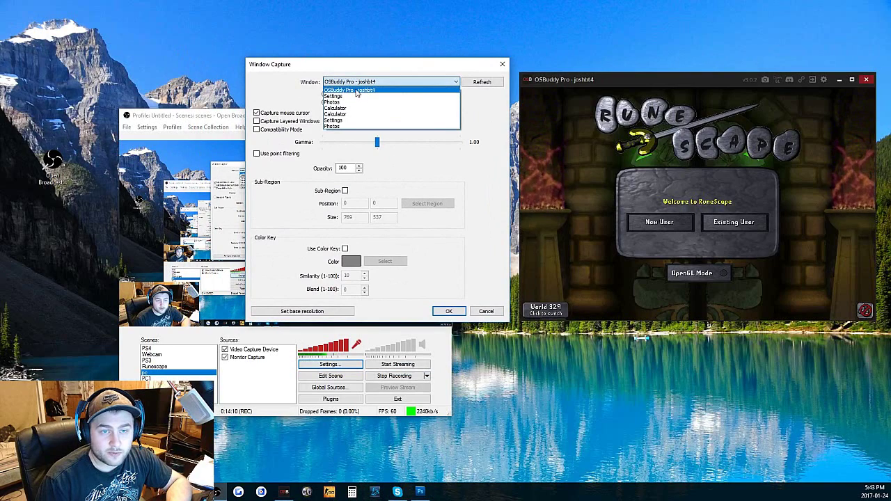
pyautogui.click(355, 91)
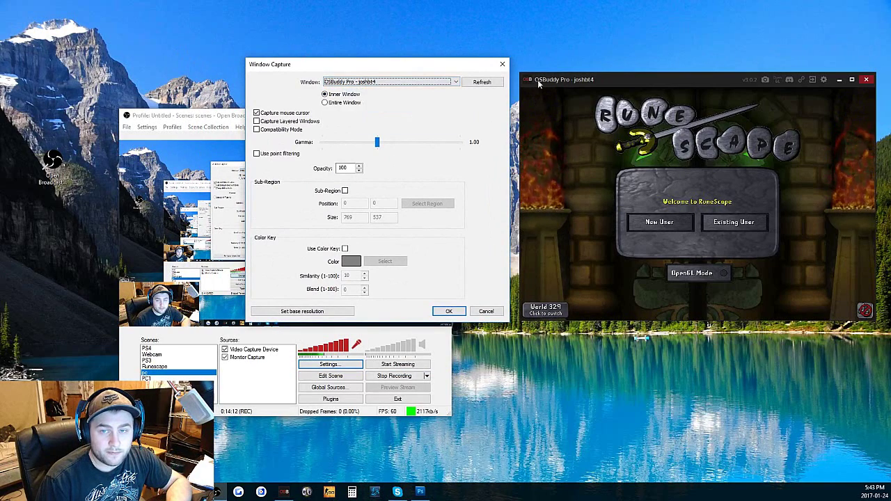
# Step: Crop the capture to a 764x502 sub-region at 2,33, excluding the title bar, and save
pyautogui.moveTo(284, 494)
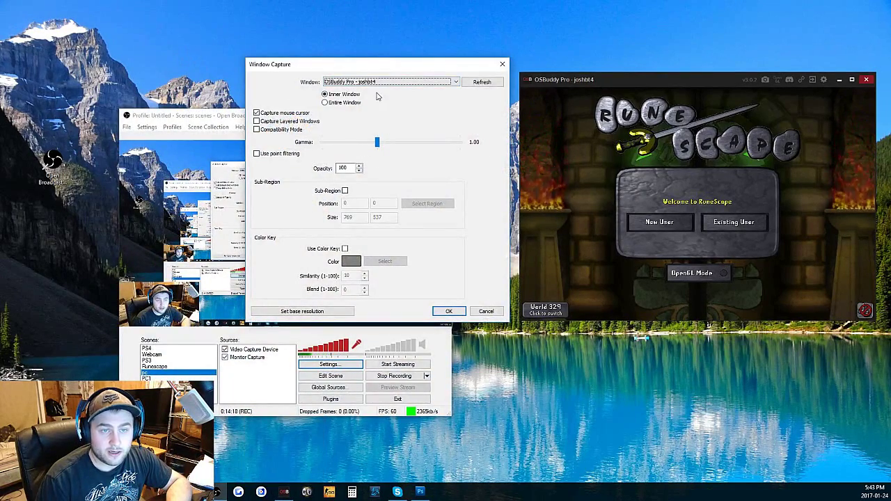
pyautogui.click(344, 190)
pyautogui.click(427, 204)
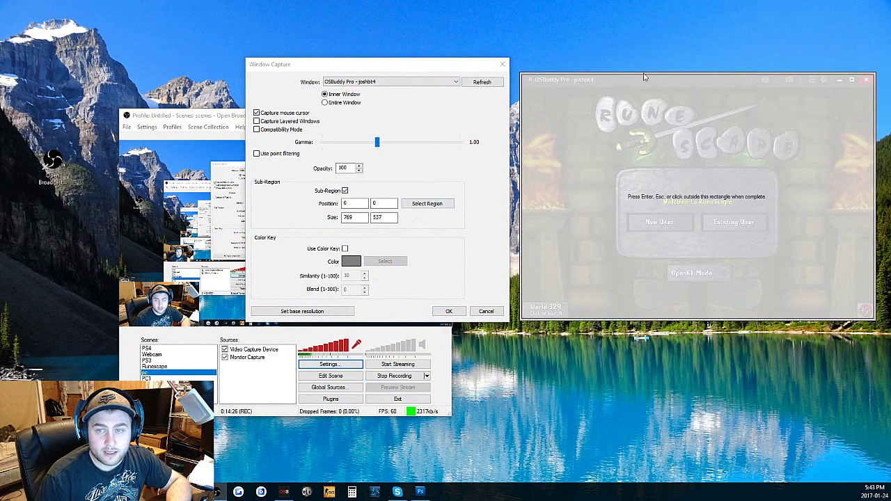
pyautogui.moveTo(644, 77)
pyautogui.mouseDown()
pyautogui.moveTo(645, 96)
pyautogui.moveTo(653, 88)
pyautogui.mouseUp()
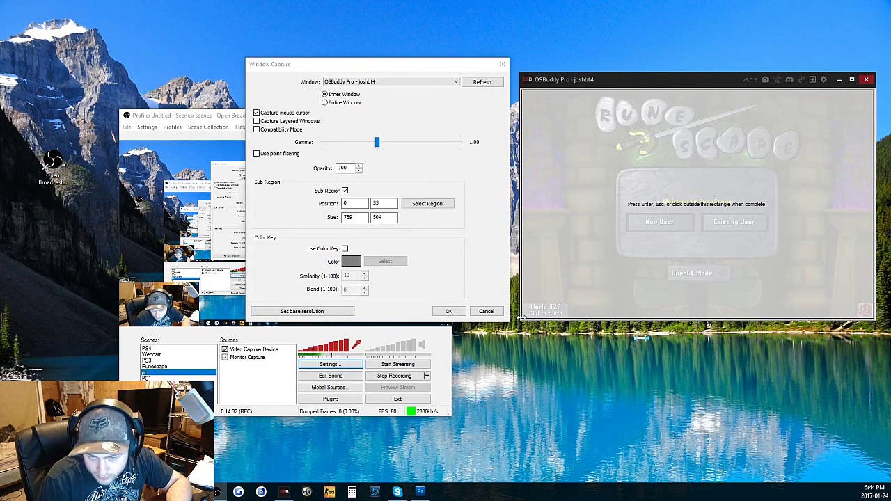
pyautogui.moveTo(522, 317); pyautogui.dragTo(524, 316)
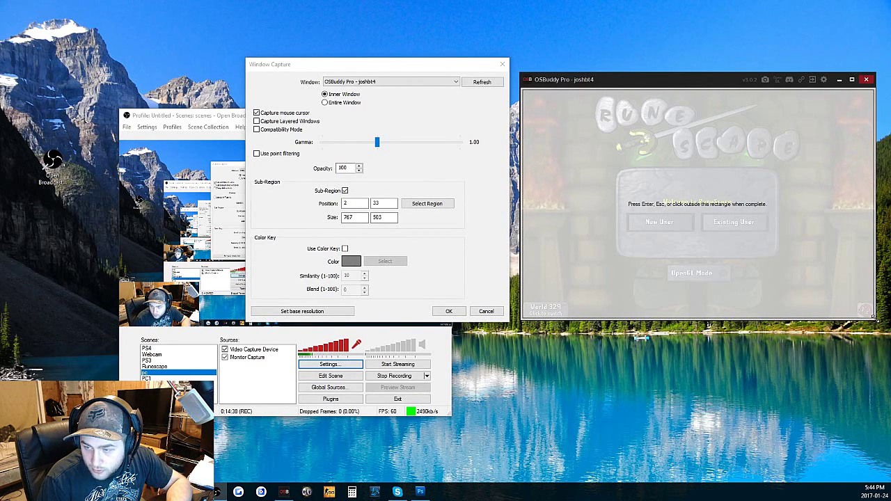
pyautogui.moveTo(875, 319); pyautogui.dragTo(873, 319)
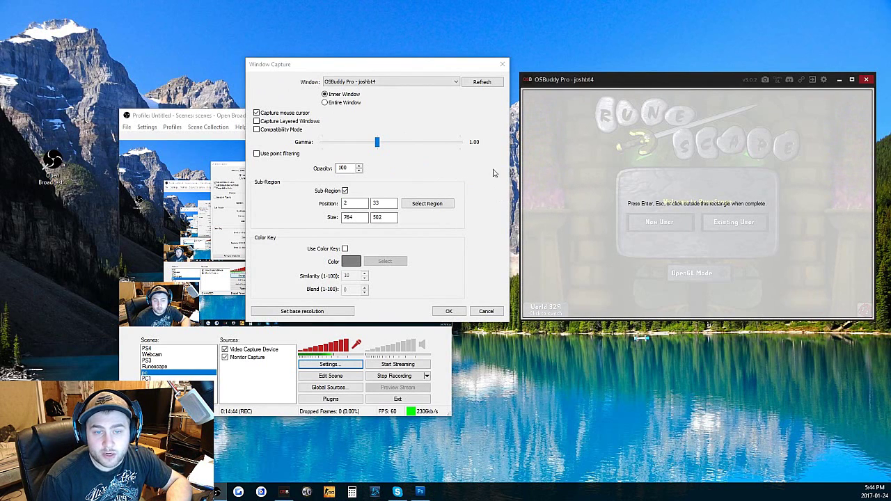
pyautogui.click(557, 411)
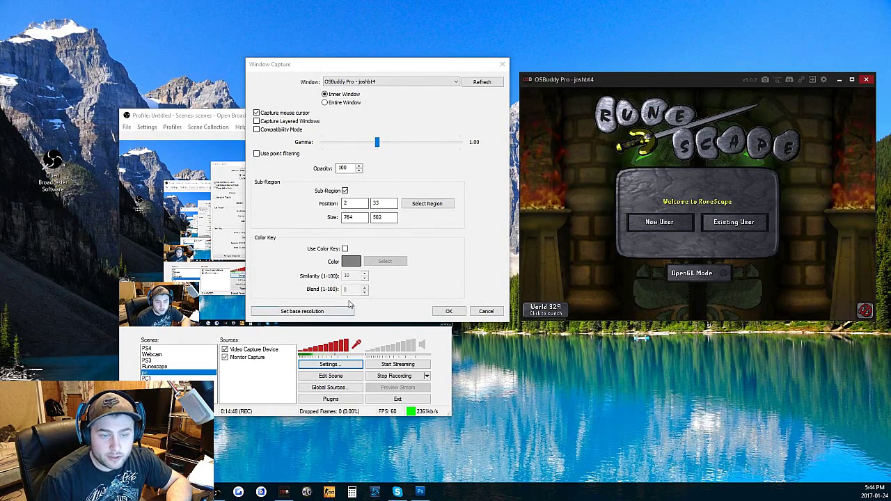
pyautogui.click(449, 312)
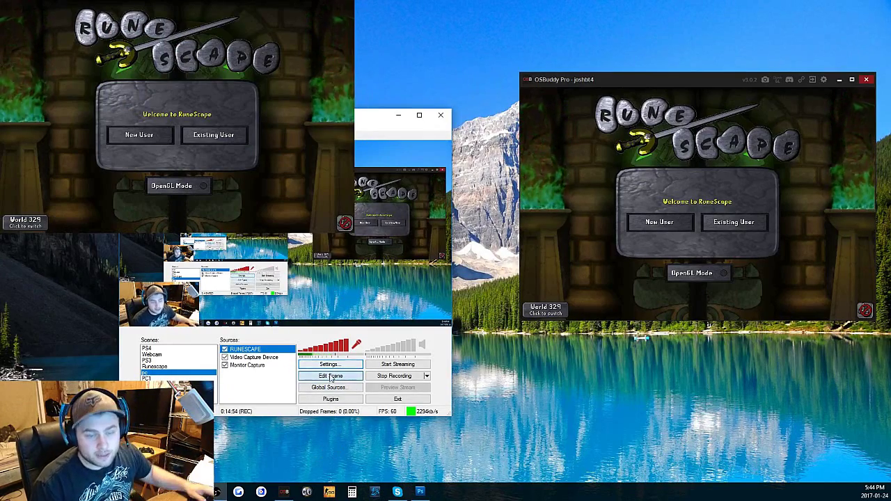
# Step: Minimize the game and drag the RUNESCAPE source's corner until it fills the output
pyautogui.press('super+Down')
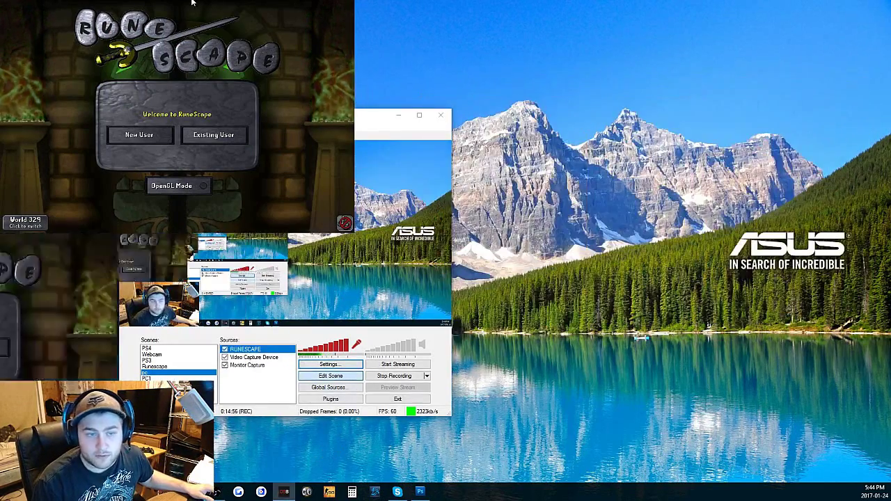
pyautogui.moveTo(376, 115); pyautogui.dragTo(596, 99)
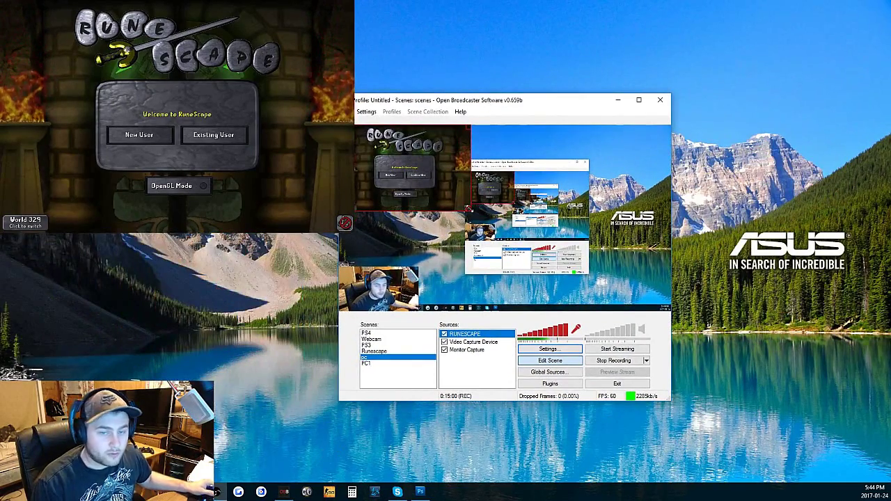
pyautogui.moveTo(470, 211); pyautogui.dragTo(674, 154)
pyautogui.moveTo(842, 256); pyautogui.dragTo(863, 480)
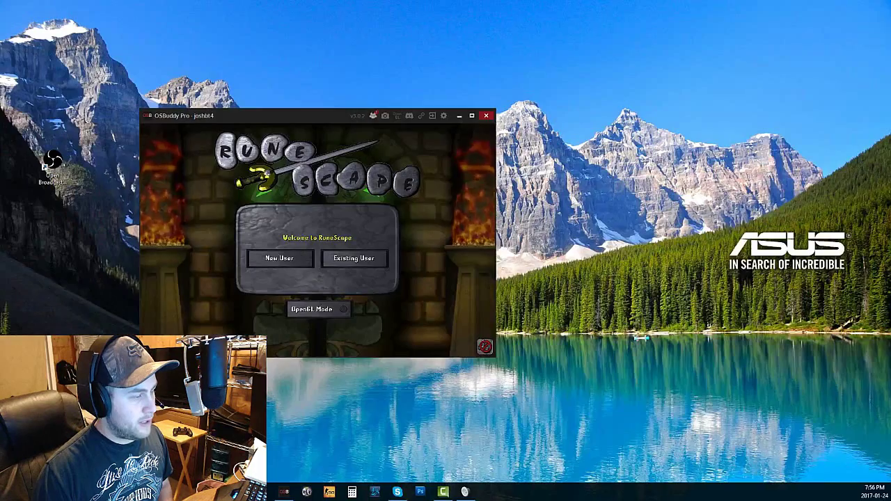
# Step: Bring OBS back up and delete the Webcam source, confirming the removal
pyautogui.click(284, 491)
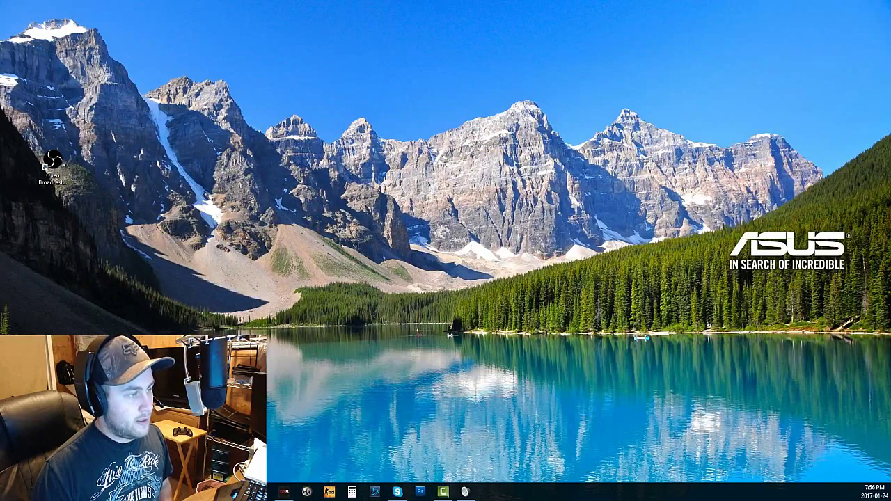
pyautogui.click(307, 491)
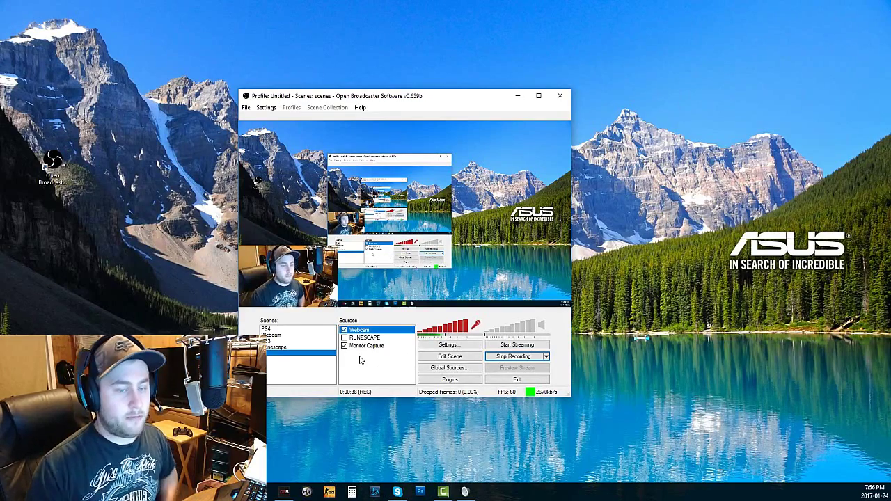
pyautogui.rightClick(359, 357)
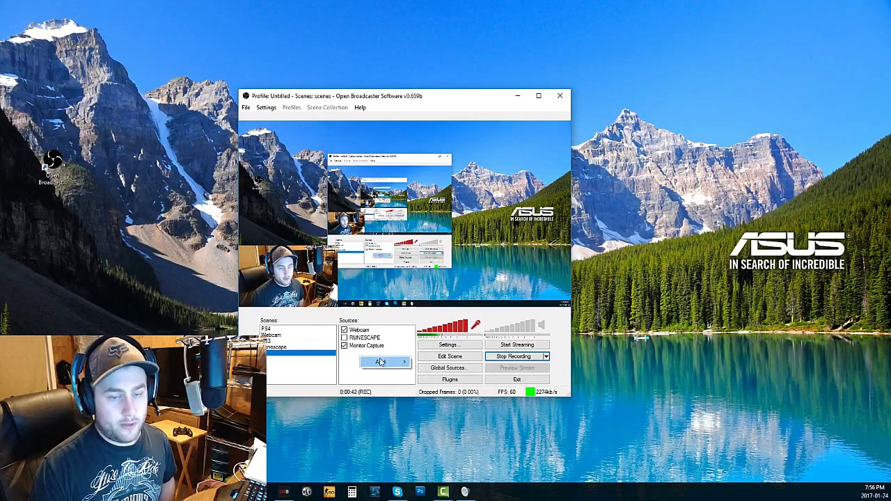
pyautogui.rightClick(356, 350)
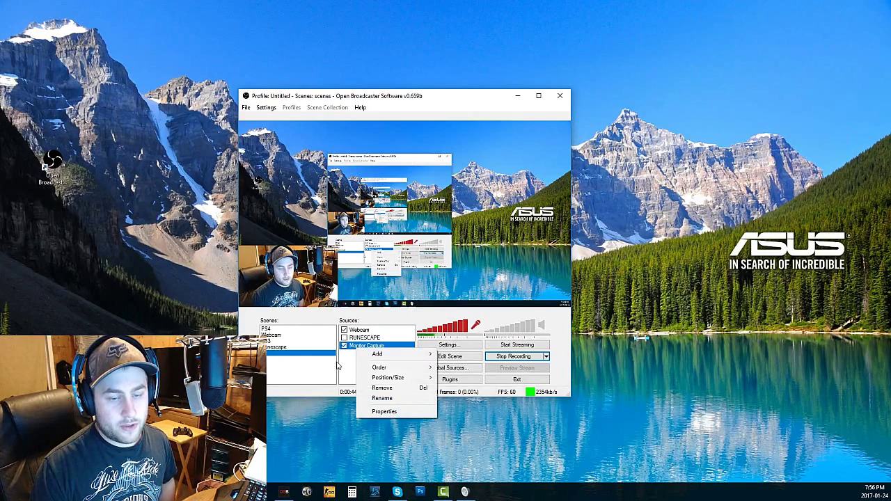
pyautogui.click(343, 362)
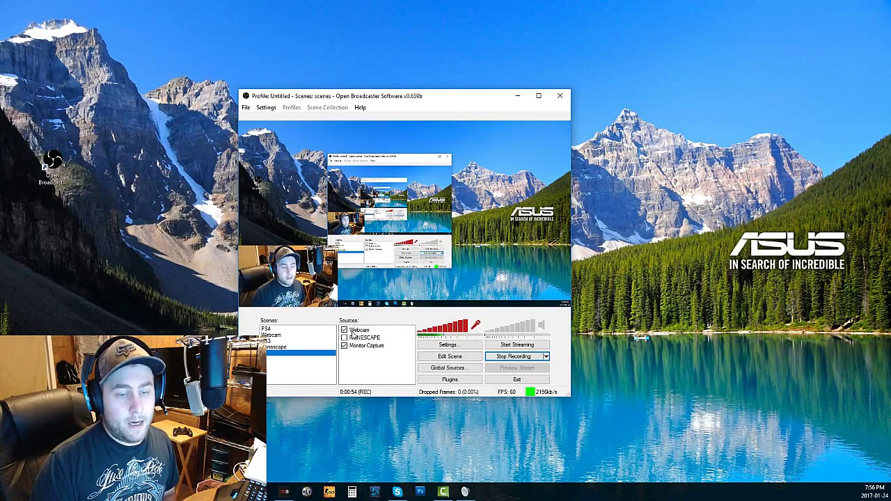
pyautogui.rightClick(351, 331)
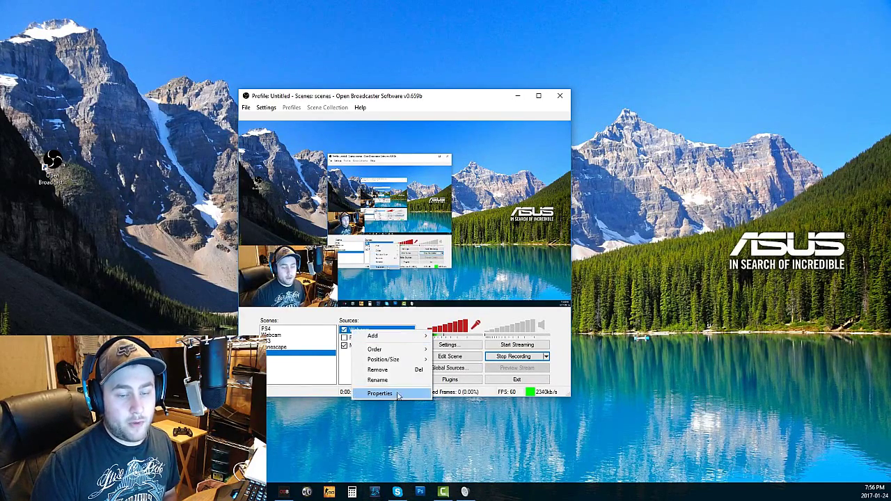
pyautogui.click(385, 371)
pyautogui.click(450, 277)
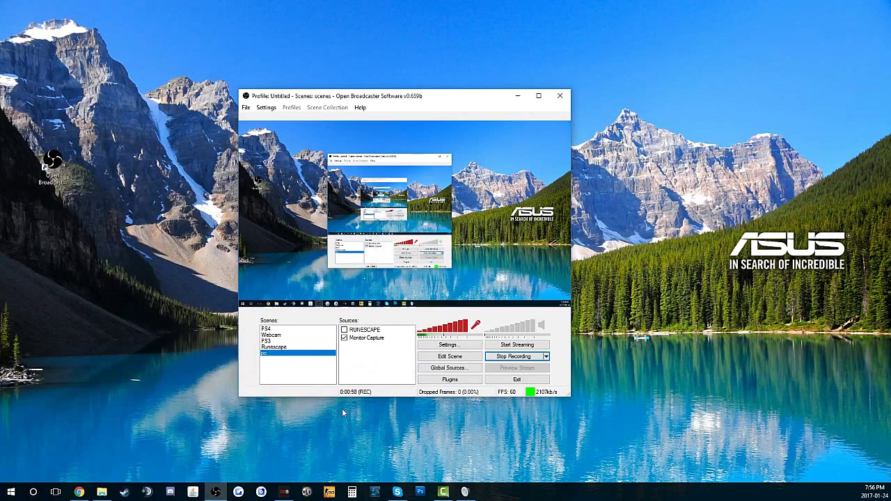
pyautogui.rightClick(370, 368)
# Step: Add a Video Capture Device source named webcam using the Logitech HD Pro Webcam C920
pyautogui.moveTo(389, 368)
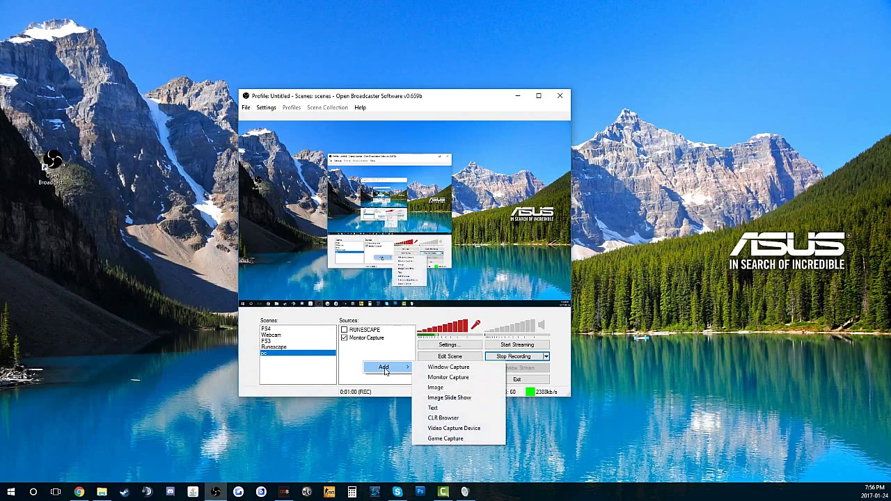
pyautogui.click(454, 430)
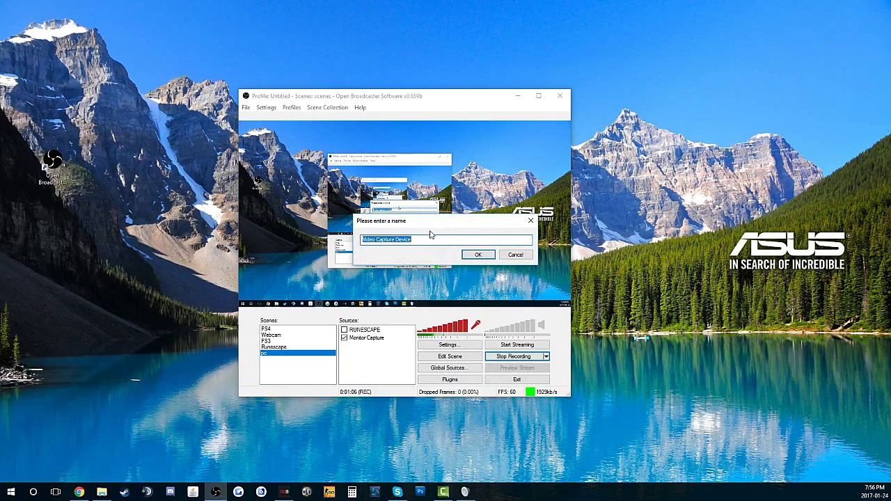
pyautogui.write('webcam')
pyautogui.press('Return')
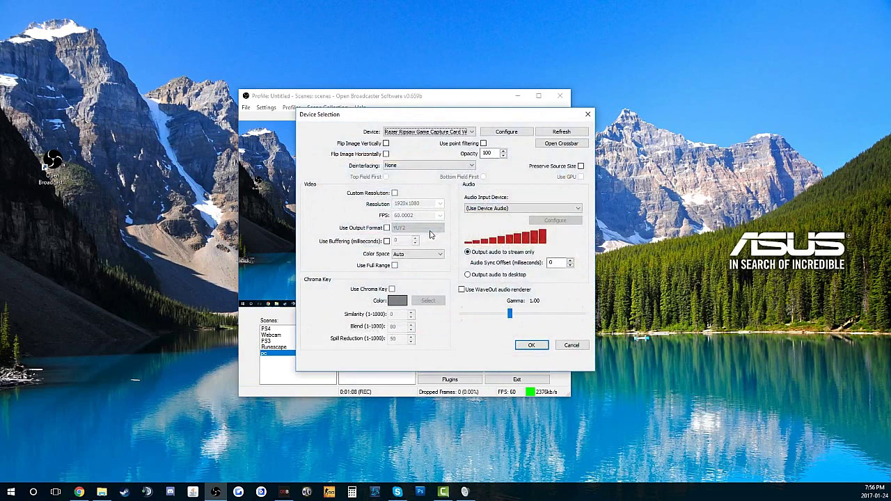
pyautogui.click(419, 132)
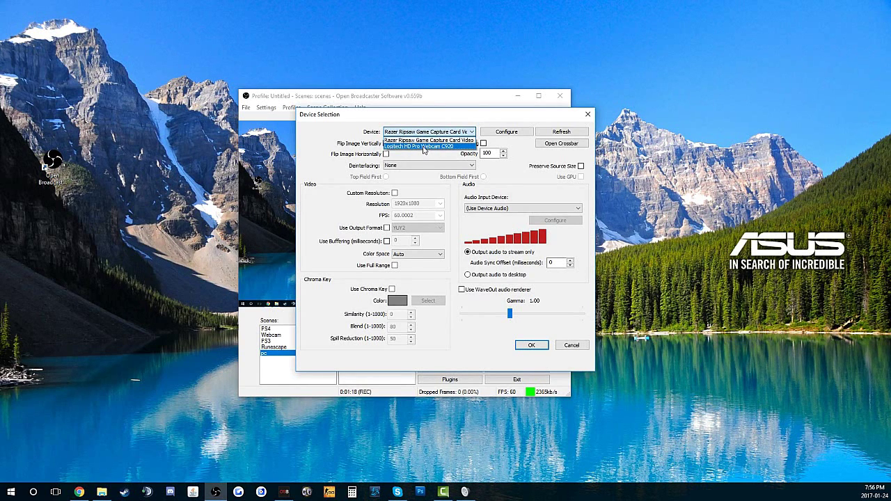
pyautogui.click(422, 147)
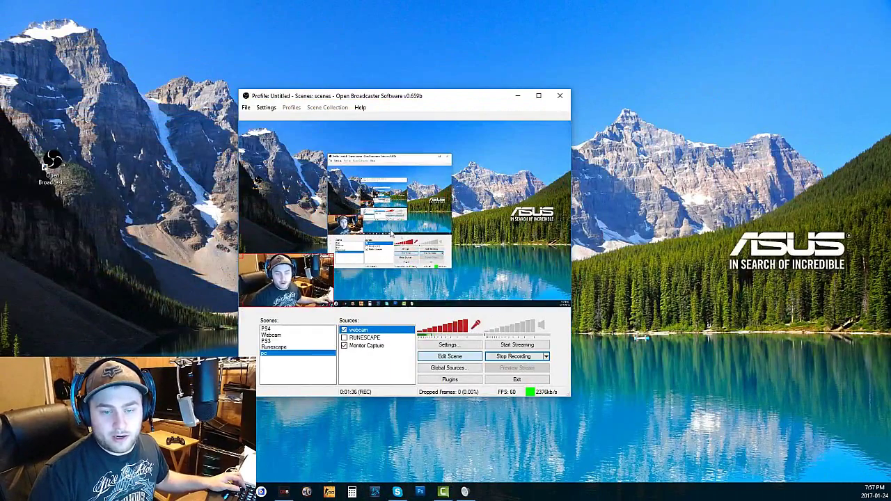
# Step: In Edit Scene mode, drag the webcam's corner larger while keeping Monitor Capture full-frame
pyautogui.moveTo(451, 101); pyautogui.dragTo(700, 75)
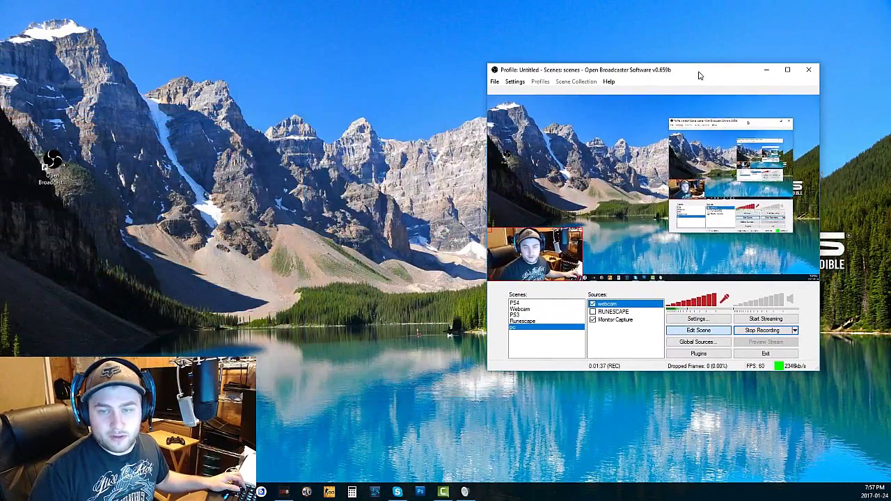
pyautogui.click(705, 335)
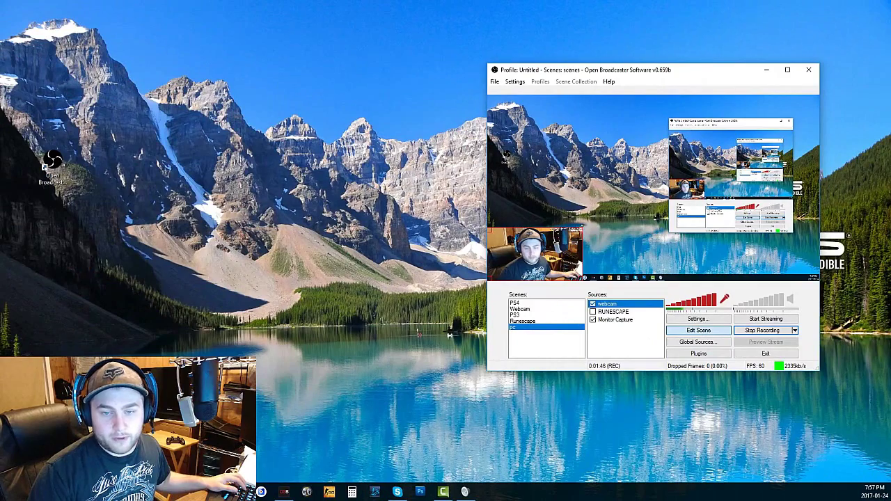
pyautogui.moveTo(582, 237); pyautogui.dragTo(571, 219)
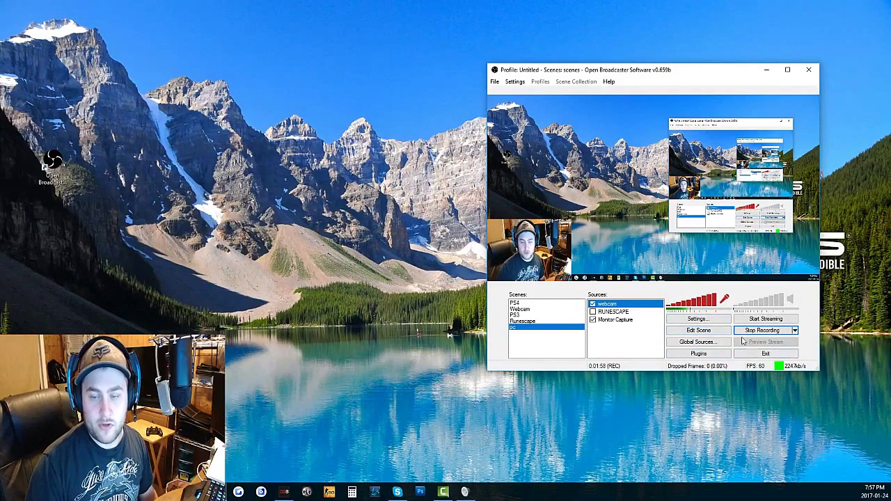
pyautogui.click(629, 320)
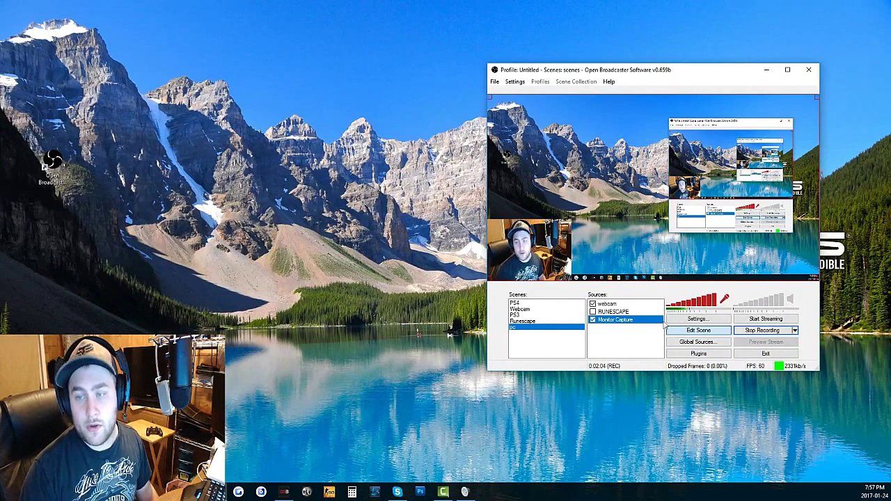
pyautogui.click(620, 310)
pyautogui.click(616, 320)
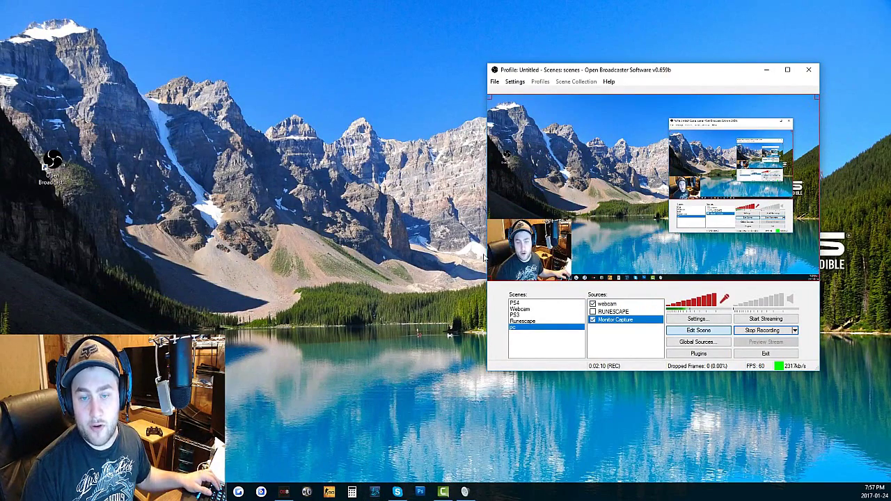
pyautogui.moveTo(485, 276)
pyautogui.mouseDown()
pyautogui.moveTo(678, 171)
pyautogui.moveTo(501, 270)
pyautogui.mouseUp()
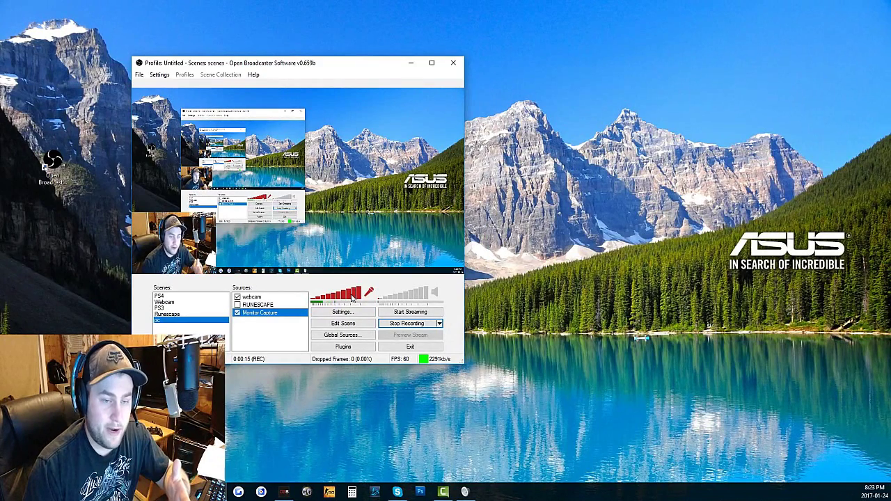
# Step: Drop the mic volume to 30% and back to full, then toggle desktop audio, ending unmuted
pyautogui.moveTo(353, 298); pyautogui.dragTo(327, 299)
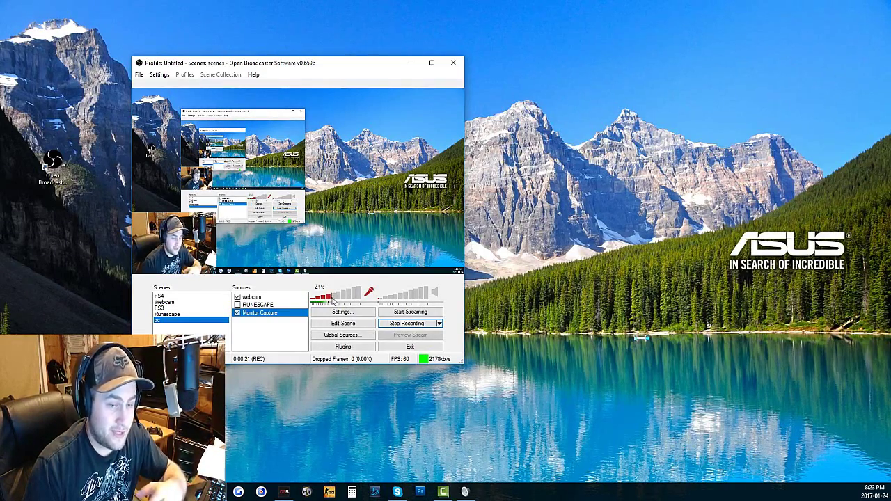
pyautogui.moveTo(327, 300); pyautogui.dragTo(364, 299)
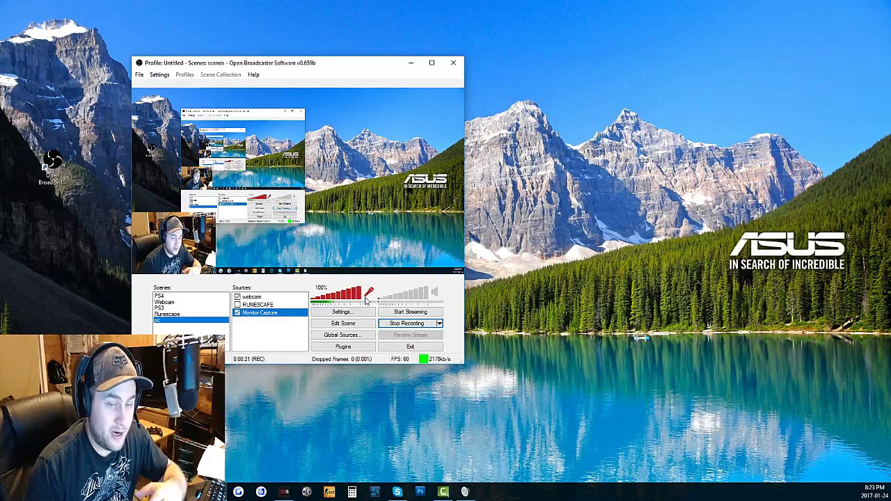
pyautogui.click(435, 292)
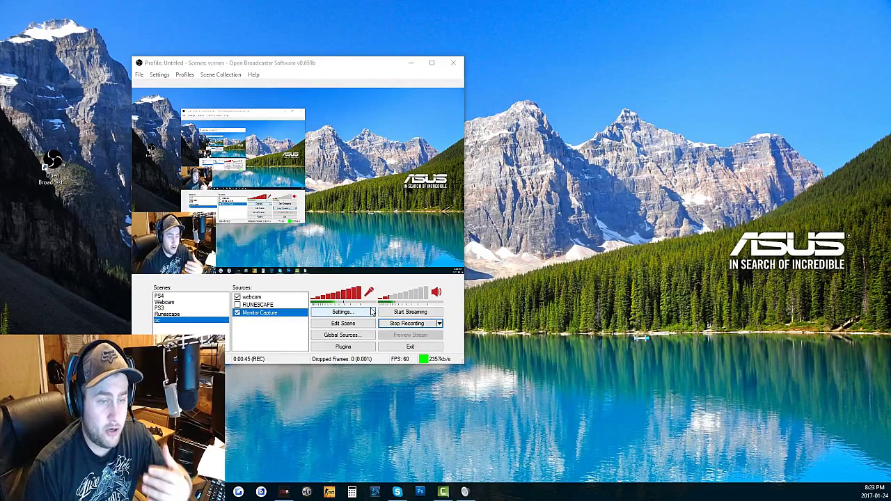
pyautogui.moveTo(387, 301)
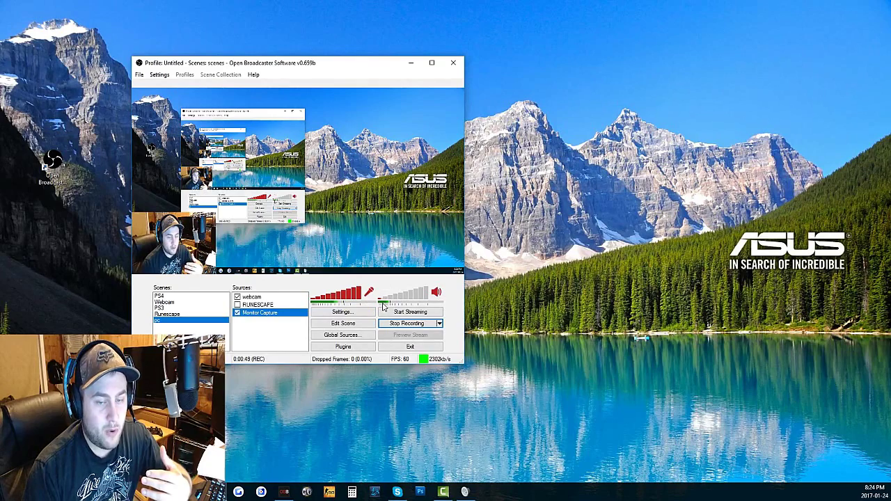
pyautogui.click(436, 293)
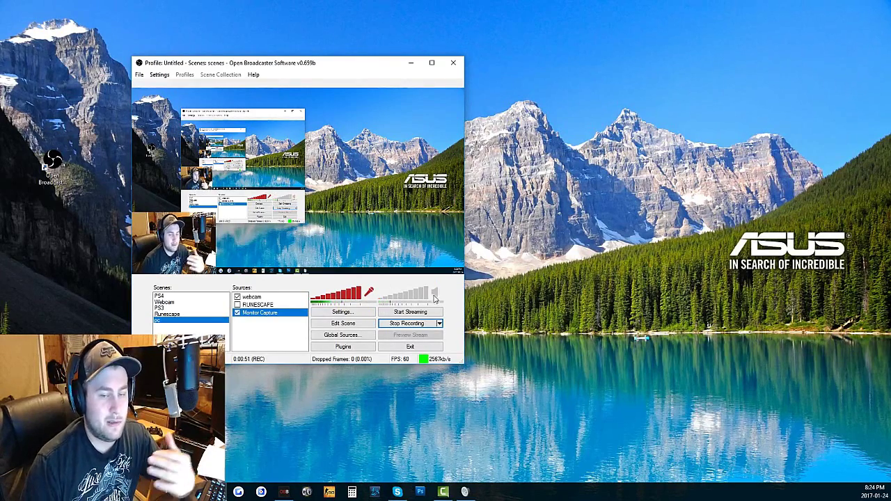
pyautogui.click(354, 311)
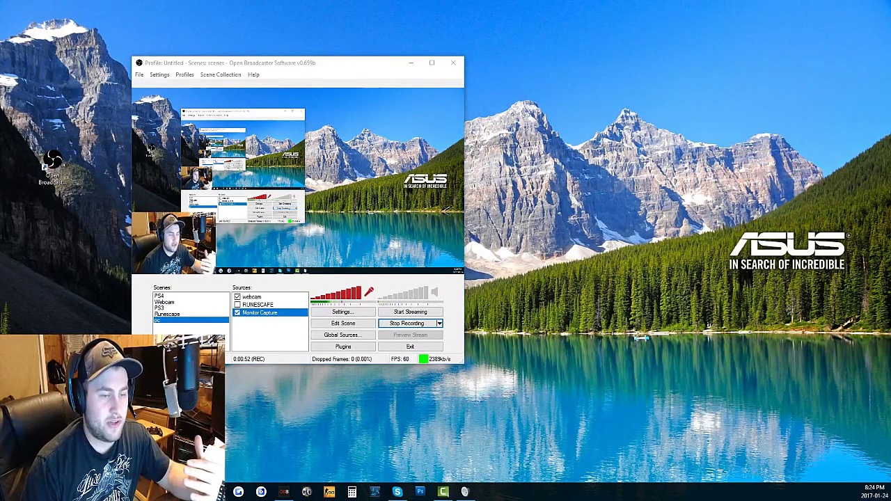
pyautogui.click(436, 293)
pyautogui.click(434, 294)
pyautogui.click(434, 294)
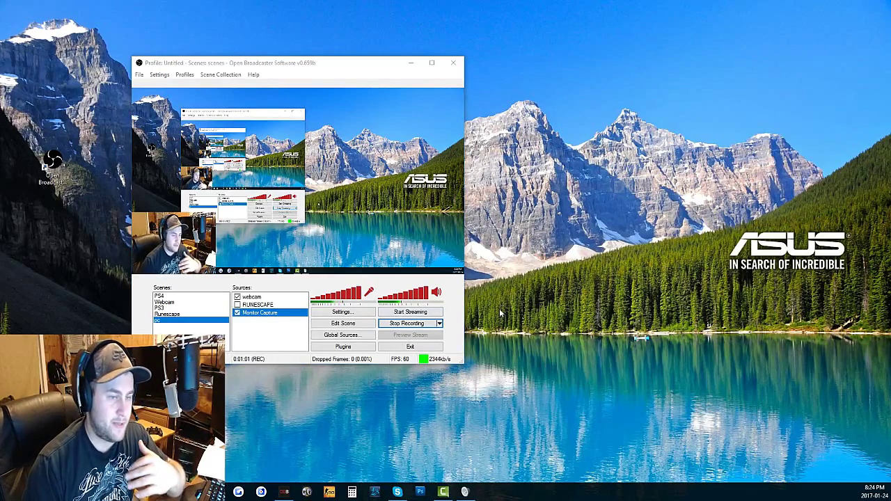
# Step: Mute the desktop audio so only the microphone stays live
pyautogui.click(436, 293)
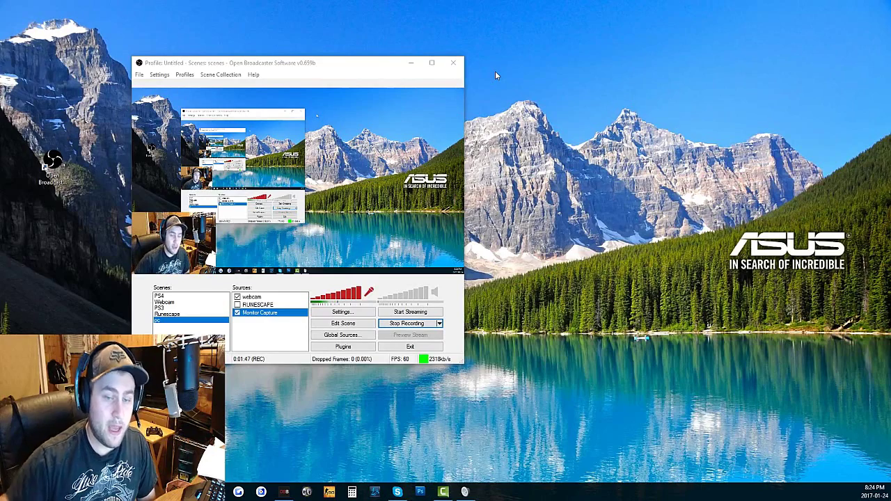
pyautogui.click(238, 298)
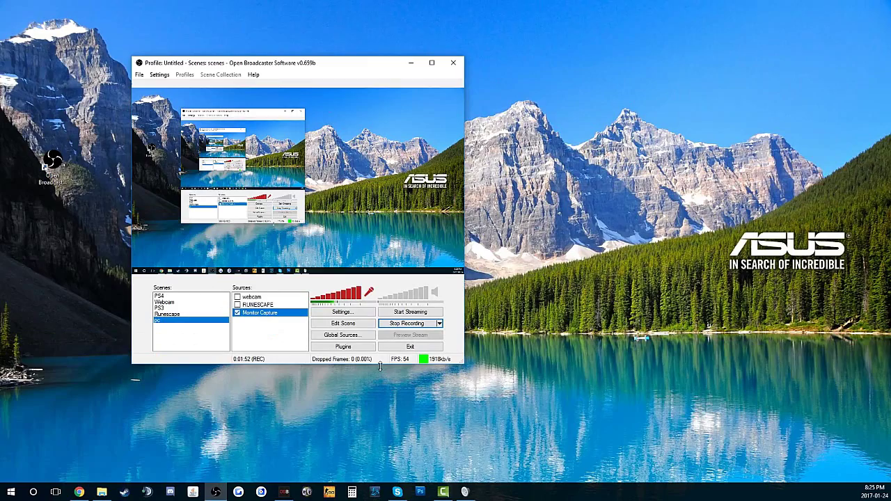
pyautogui.click(237, 297)
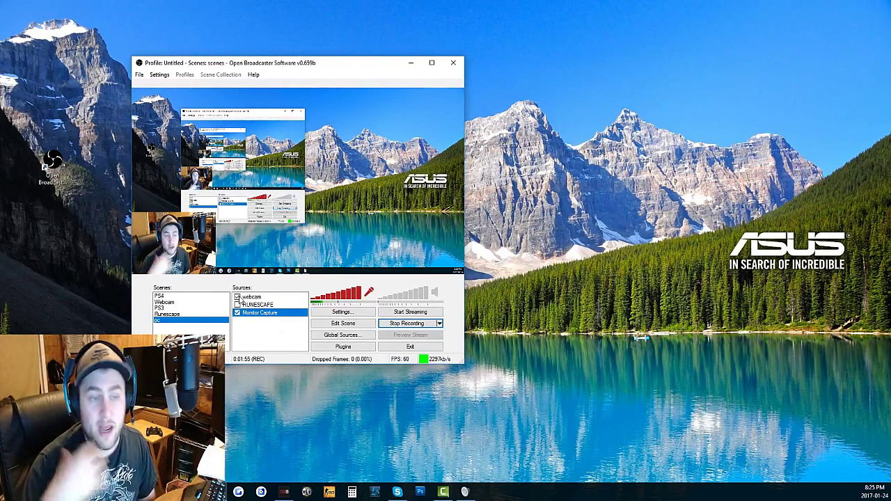